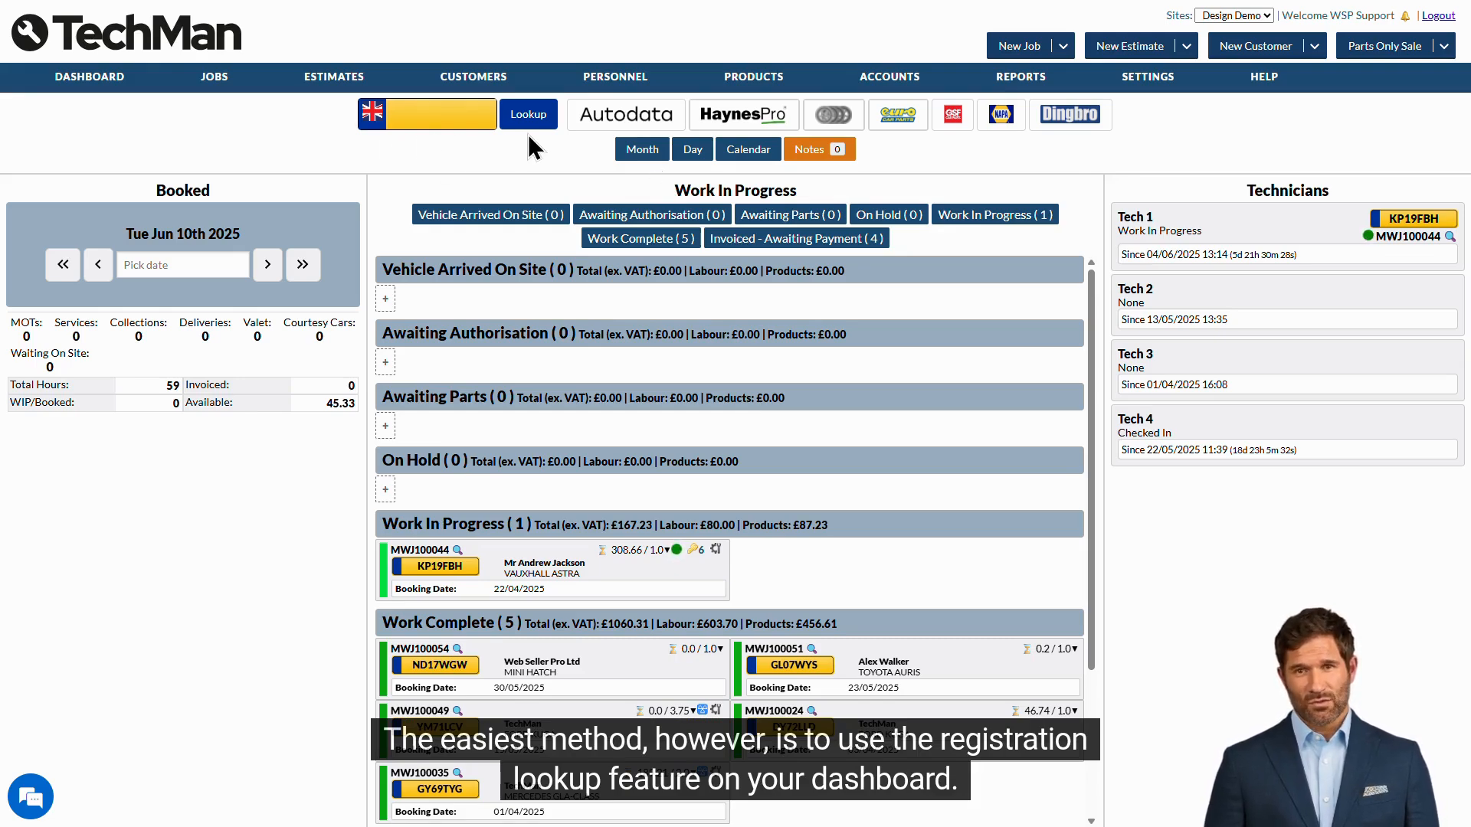
{"action": "left_click", "coordinate": [443, 115]}
{"action": "type", "text": "RE62"}
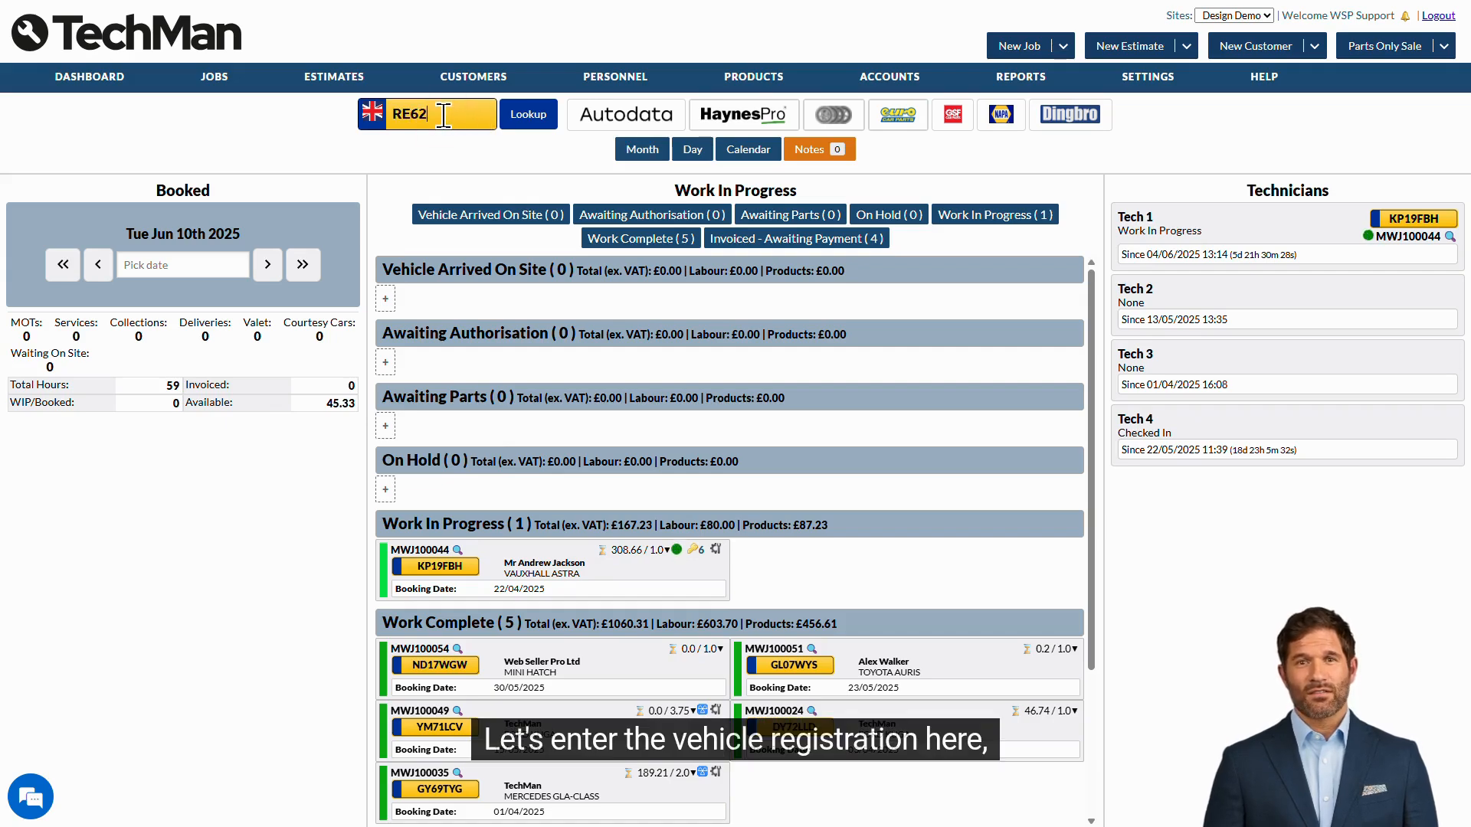
{"action": "type", "text": "UVC"}
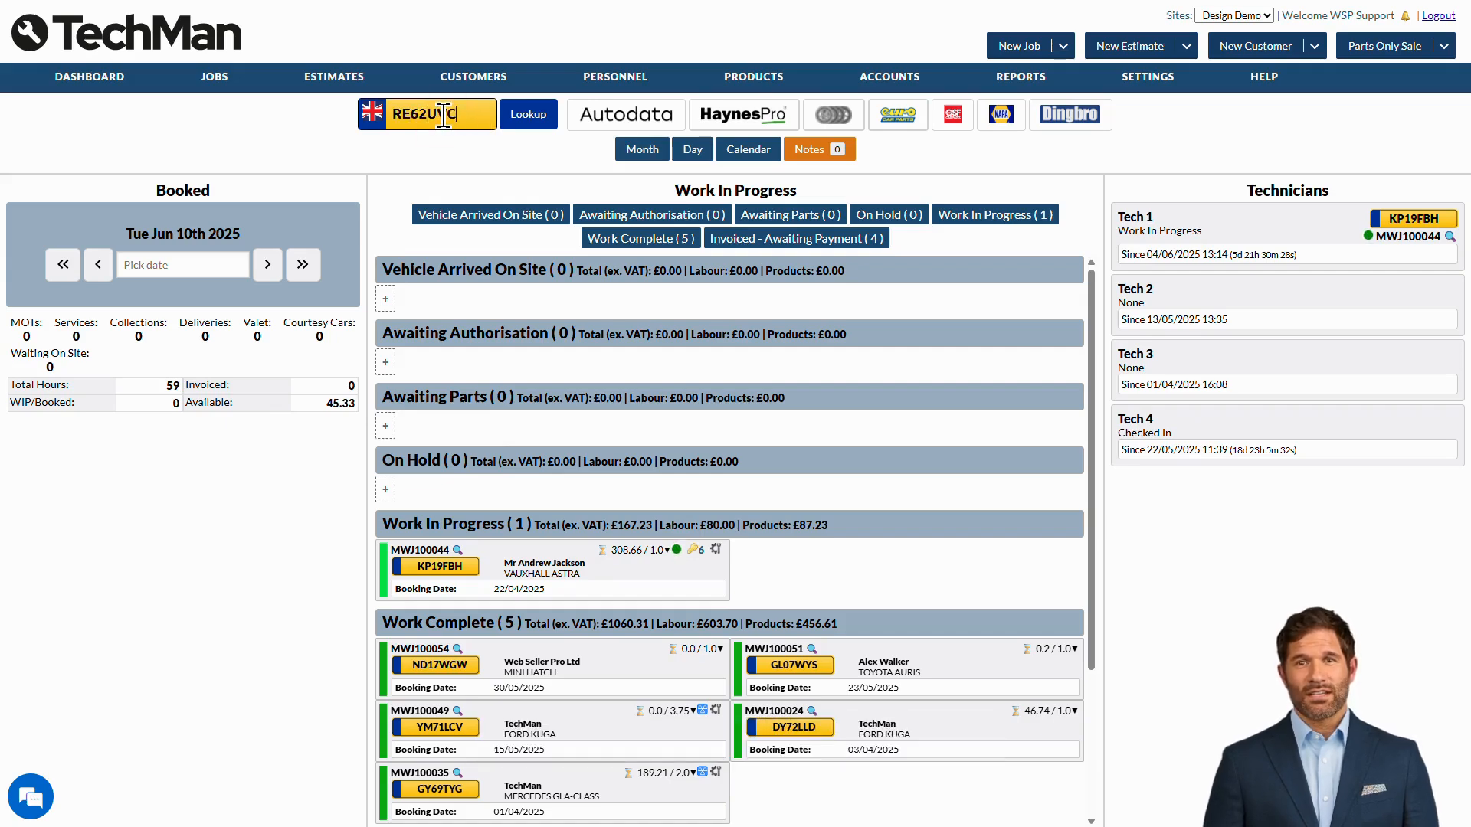
{"action": "left_click", "coordinate": [539, 126]}
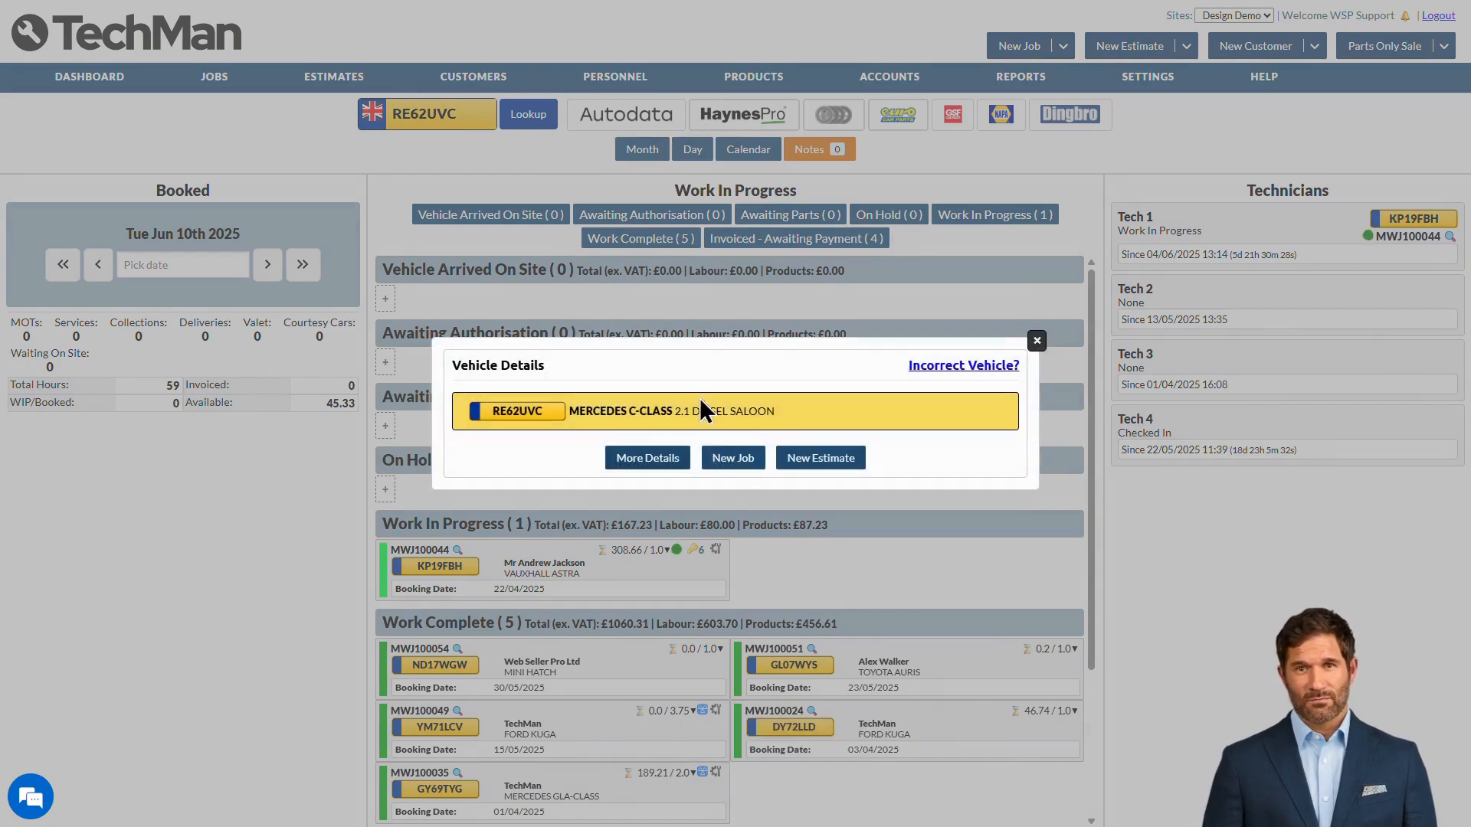
{"action": "left_click", "coordinate": [733, 463]}
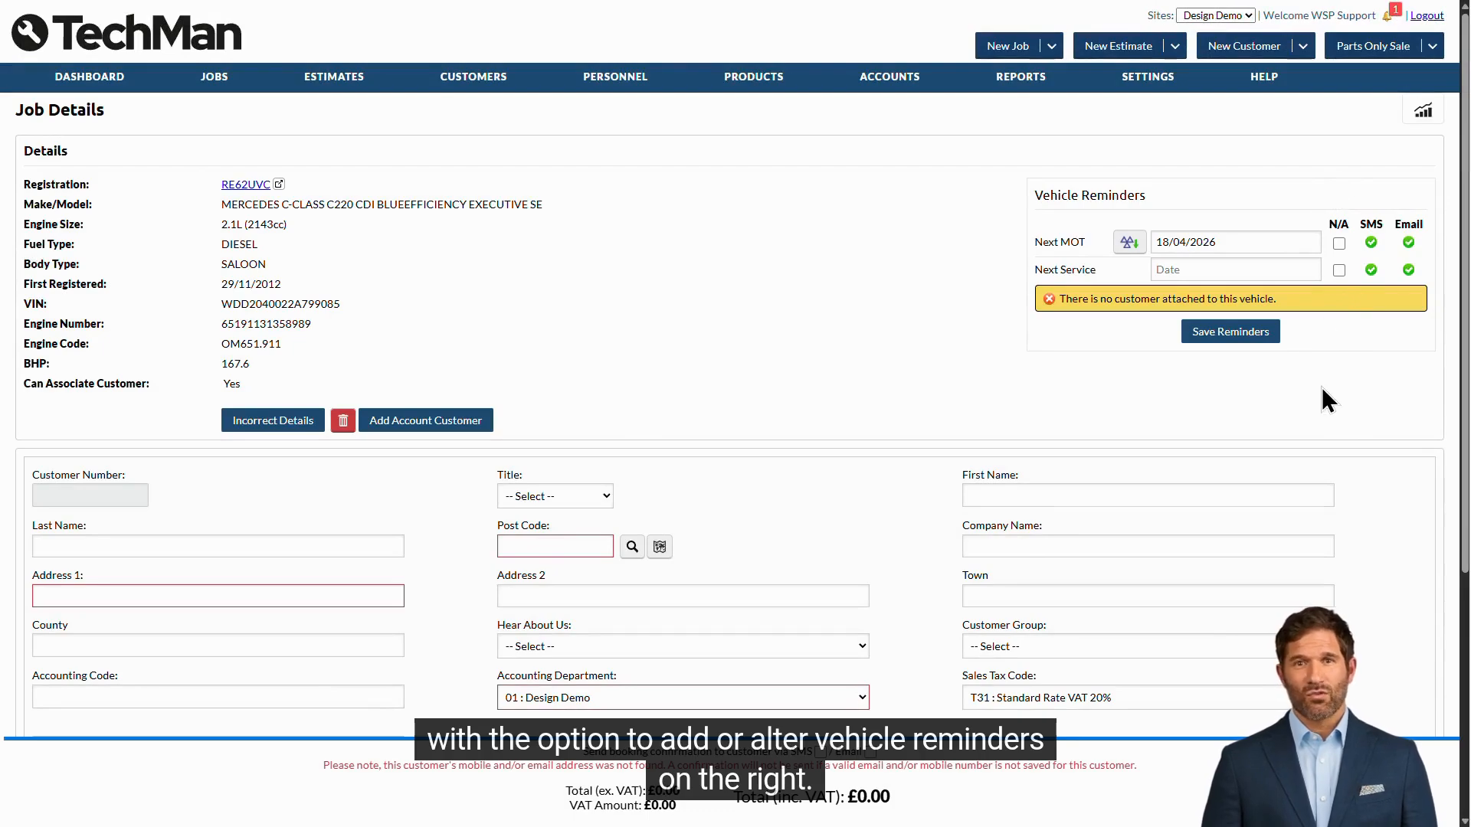
Step: Set the customer's title to Mr and enter the customer's first and last name
{"action": "scroll", "coordinate": [1321, 387], "scroll_direction": "down", "scroll_amount": 4}
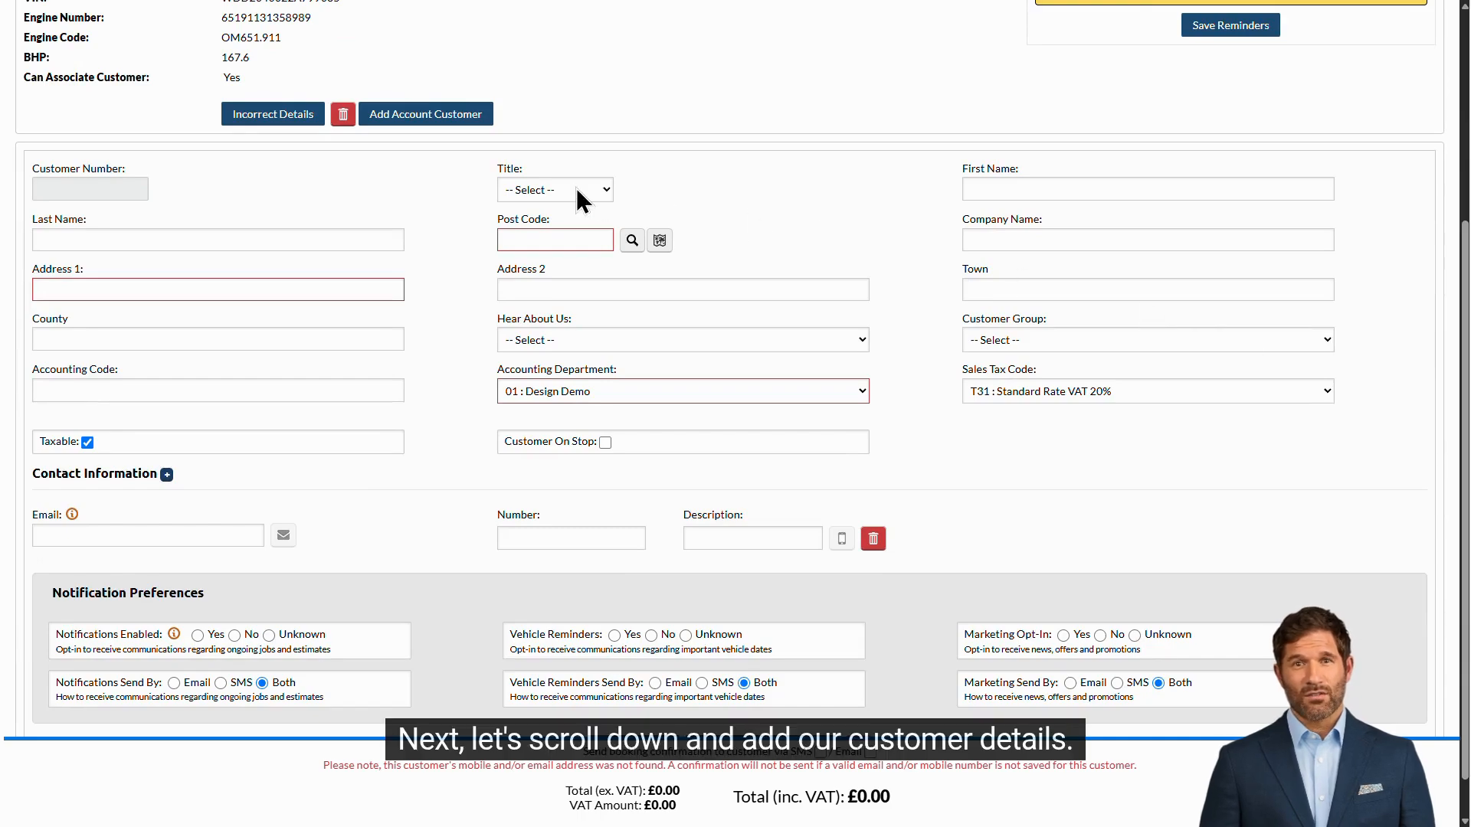
{"action": "left_click", "coordinate": [605, 189]}
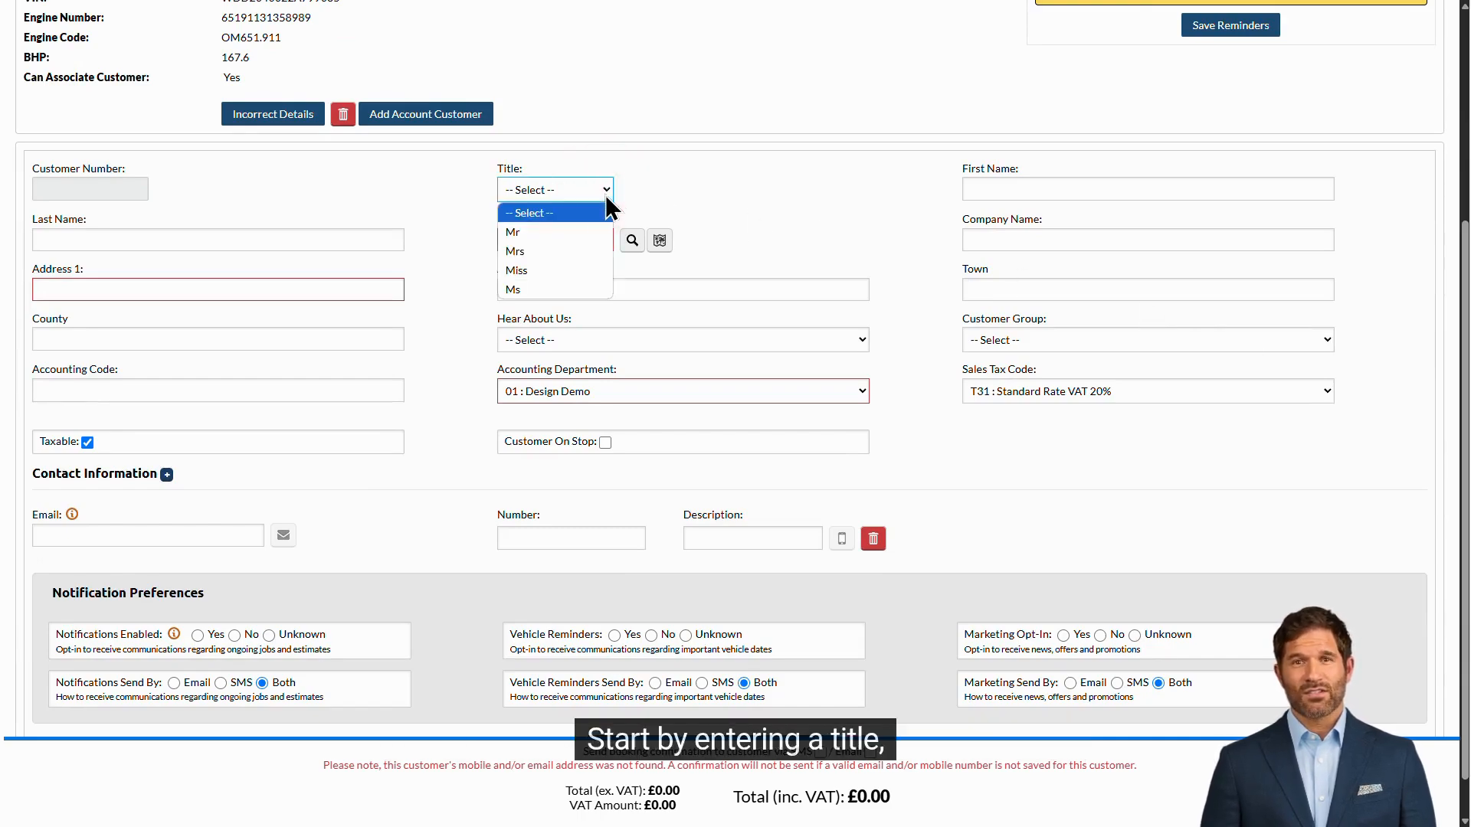
{"action": "left_click", "coordinate": [595, 233]}
{"action": "left_click", "coordinate": [1021, 191]}
{"action": "type", "text": "Tech"}
{"action": "key", "text": "Tab"}
{"action": "type", "text": "Man"}
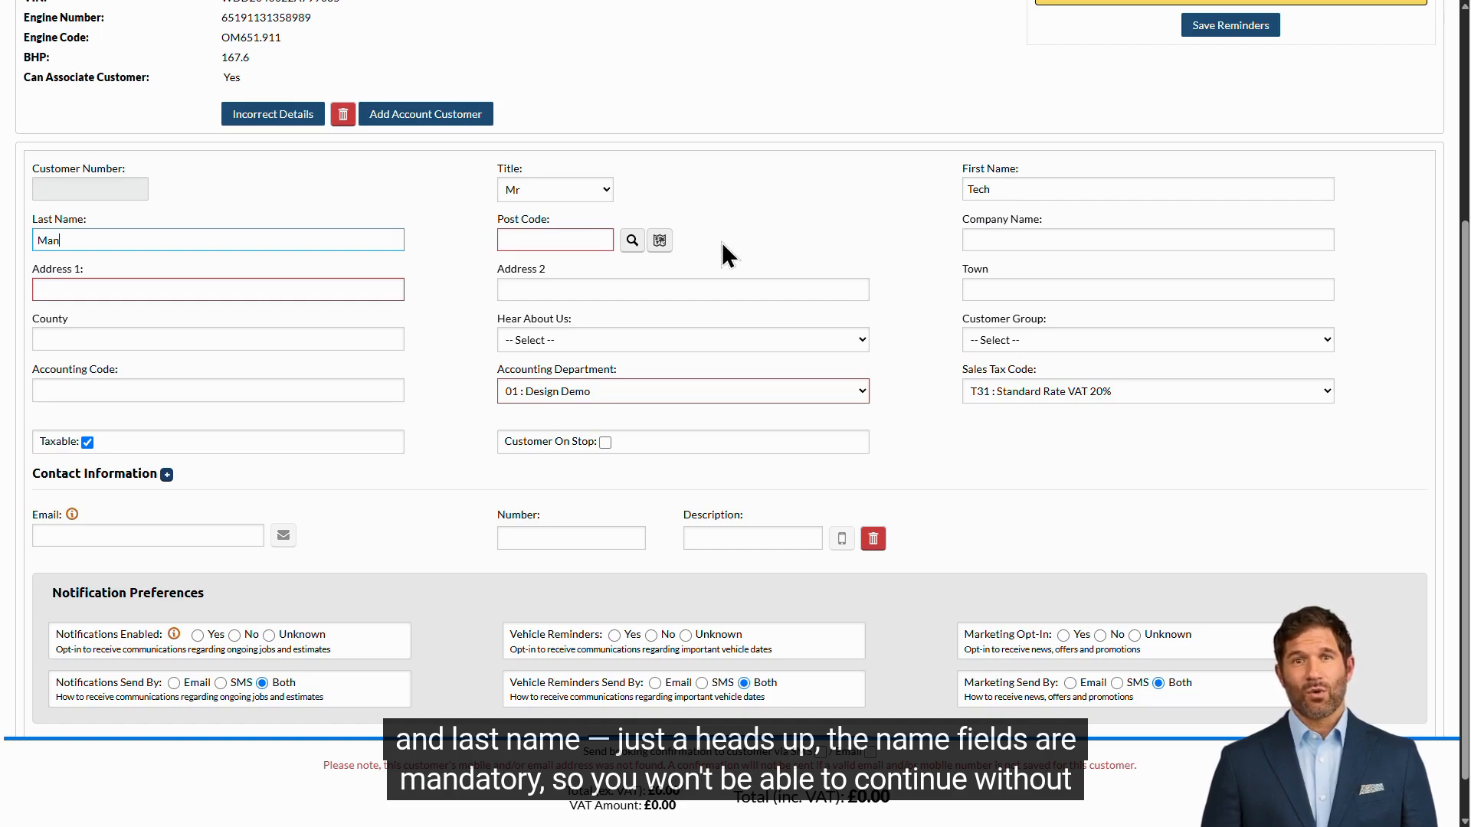
Step: Fill in the customer's postcode and first address line
{"action": "left_click", "coordinate": [584, 242]}
{"action": "type", "text": "nn48es"}
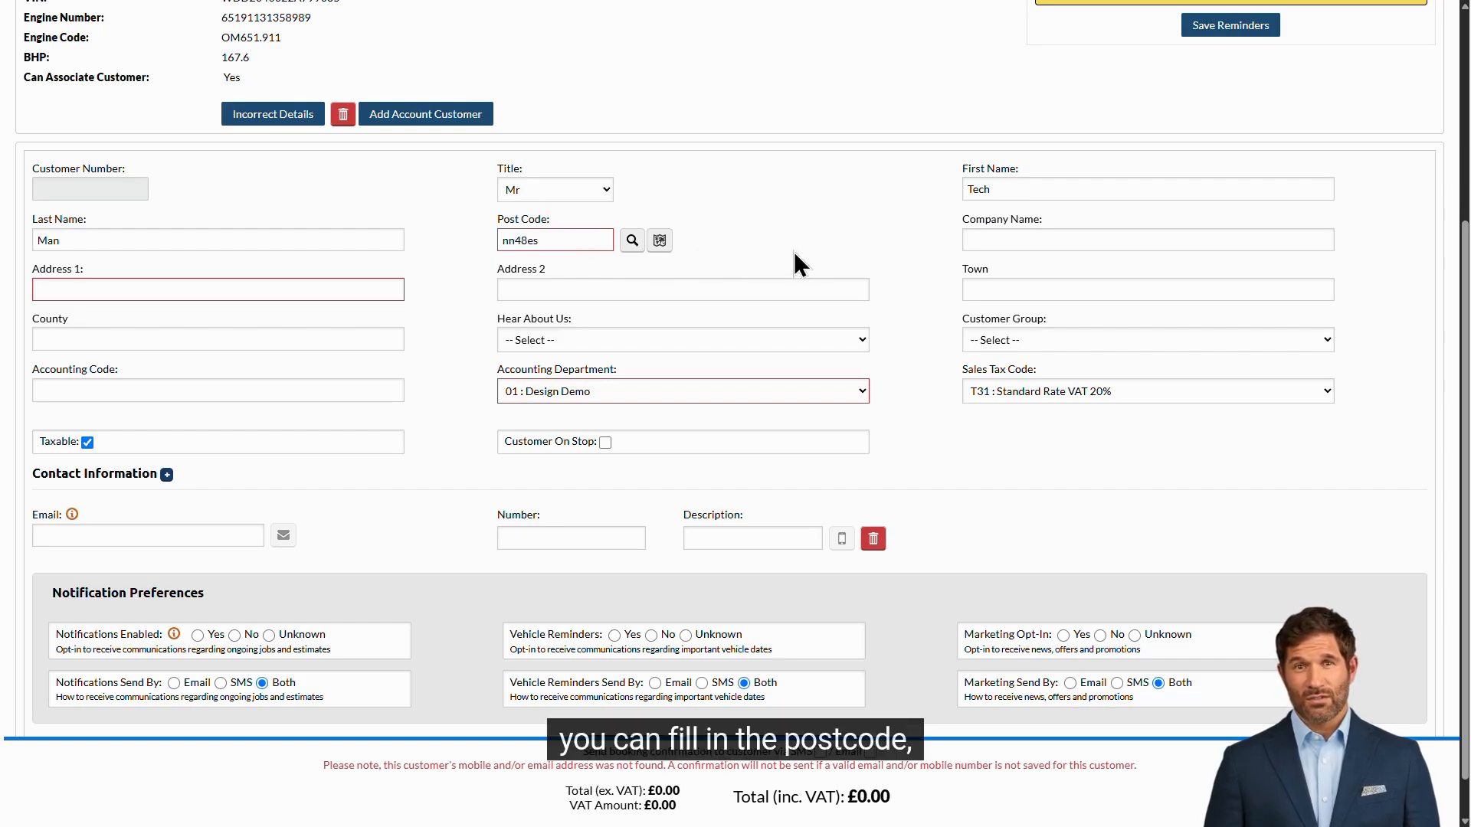
{"action": "left_click", "coordinate": [306, 280]}
{"action": "type", "text": "1 street"}
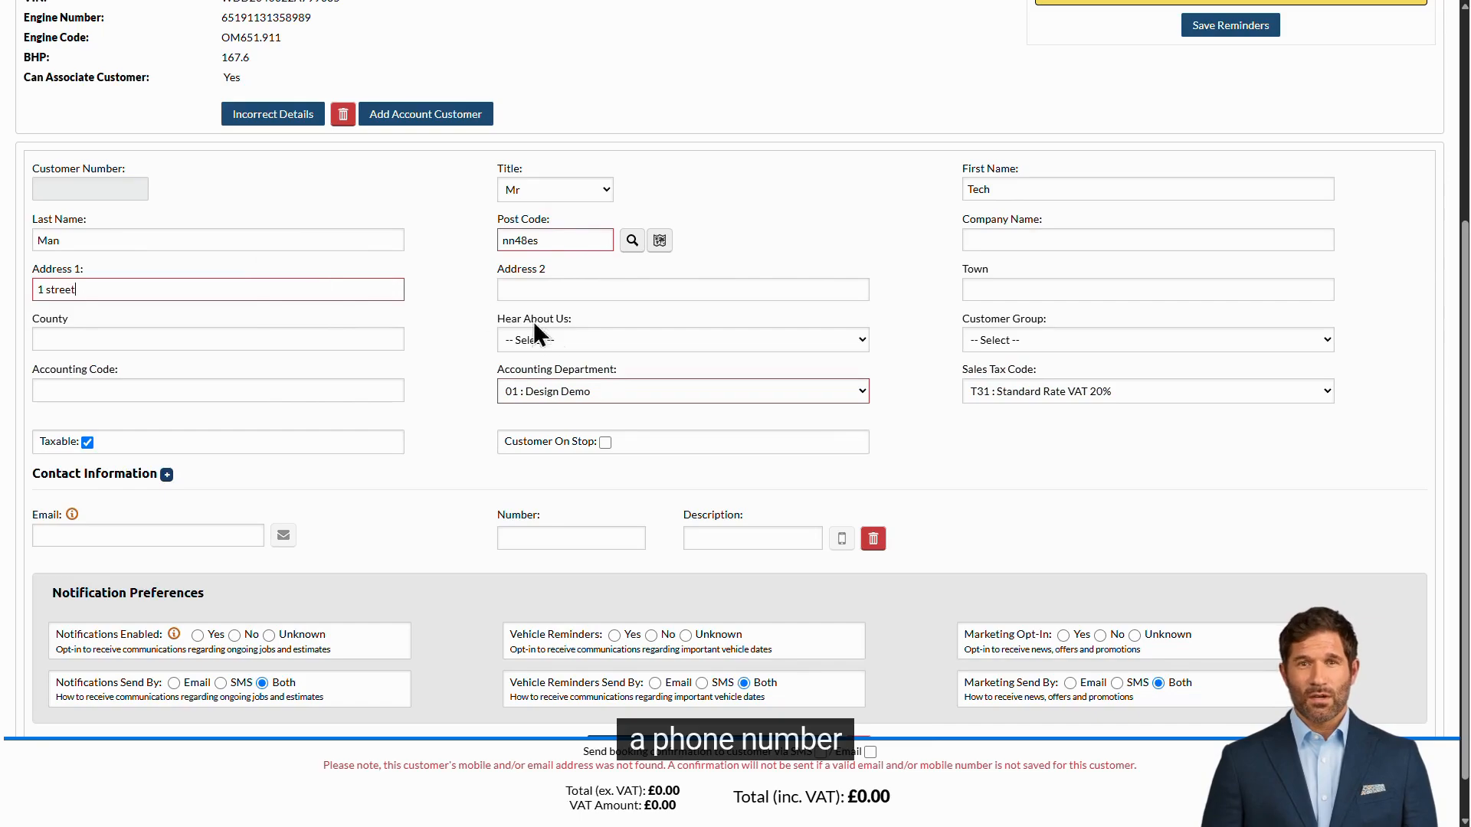
Step: Enter the customer's phone number with the description mobile
{"action": "left_click", "coordinate": [558, 537]}
{"action": "type", "text": "0777"}
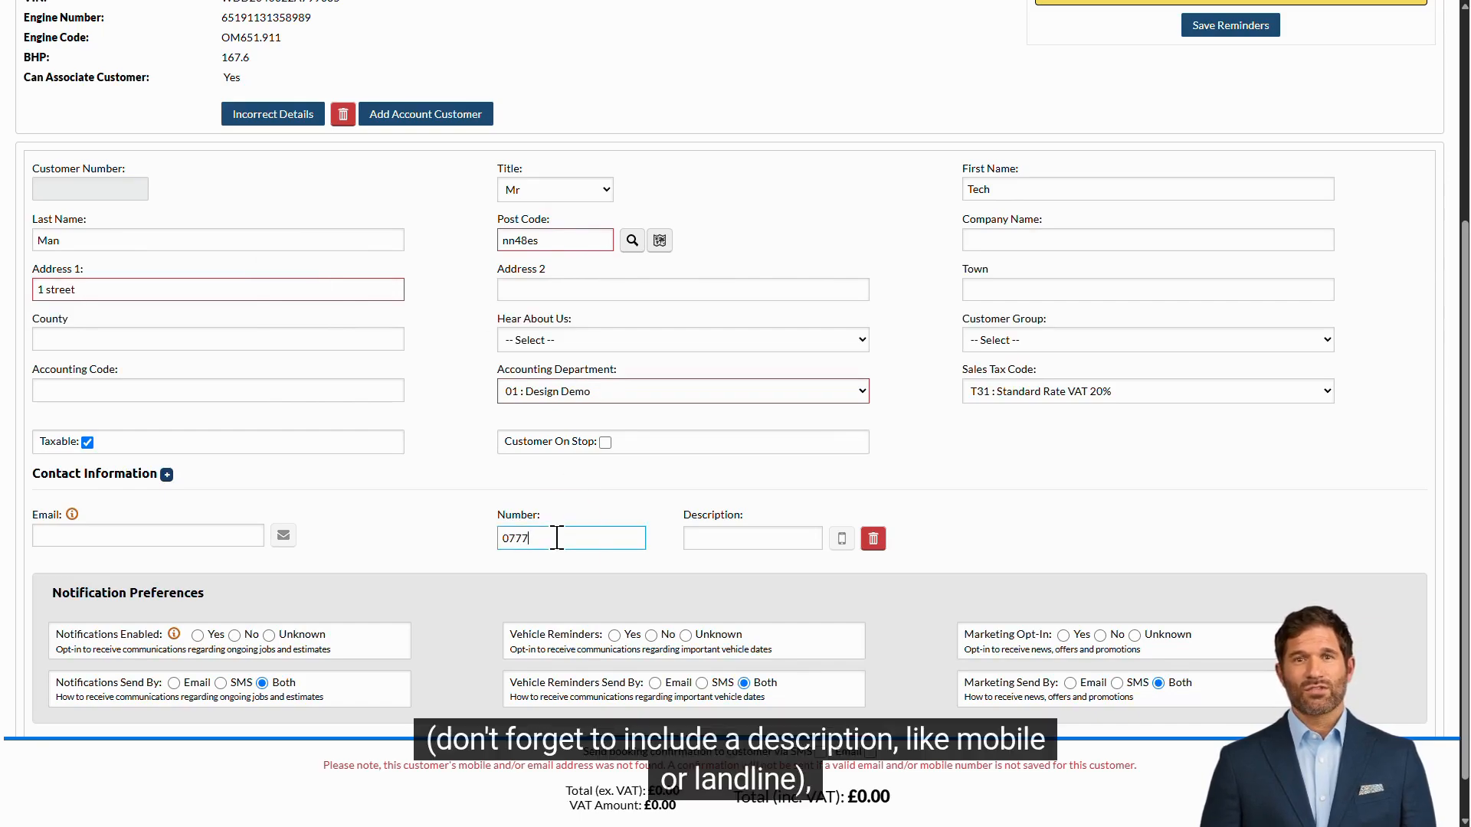
{"action": "type", "text": "7777777"}
{"action": "left_click", "coordinate": [758, 539]}
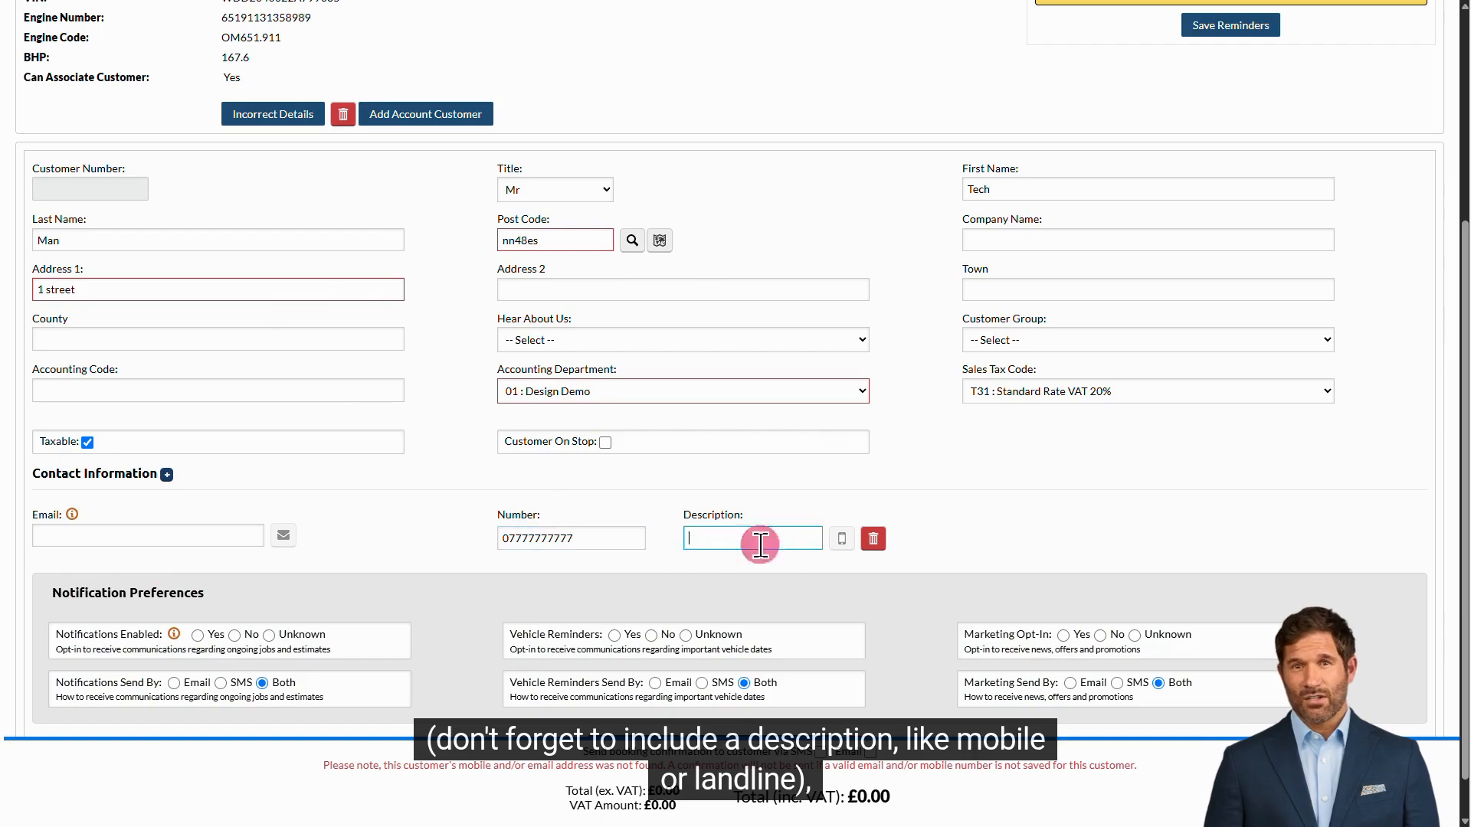
{"action": "type", "text": "mobile"}
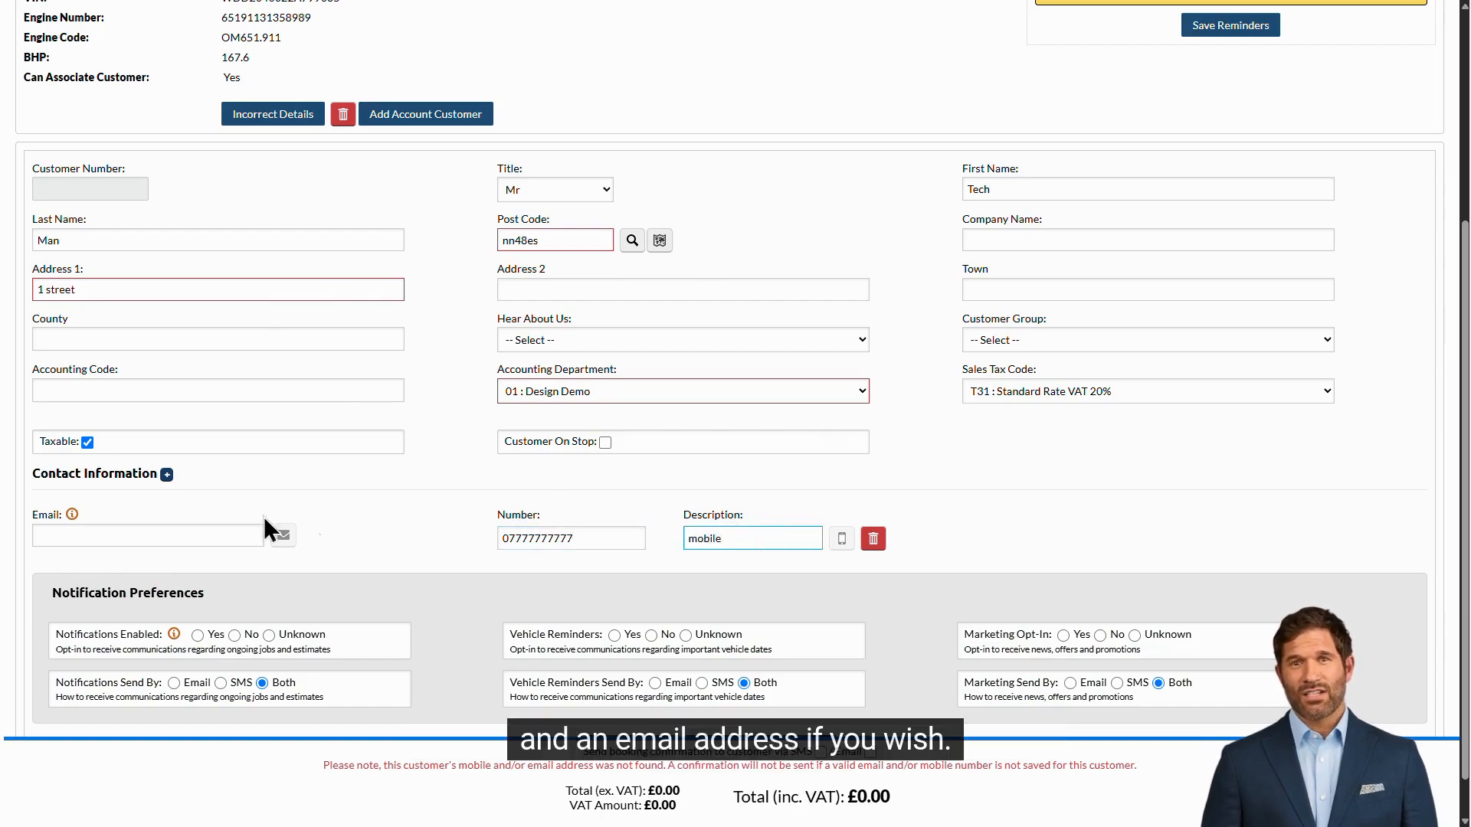
{"action": "left_click", "coordinate": [168, 527]}
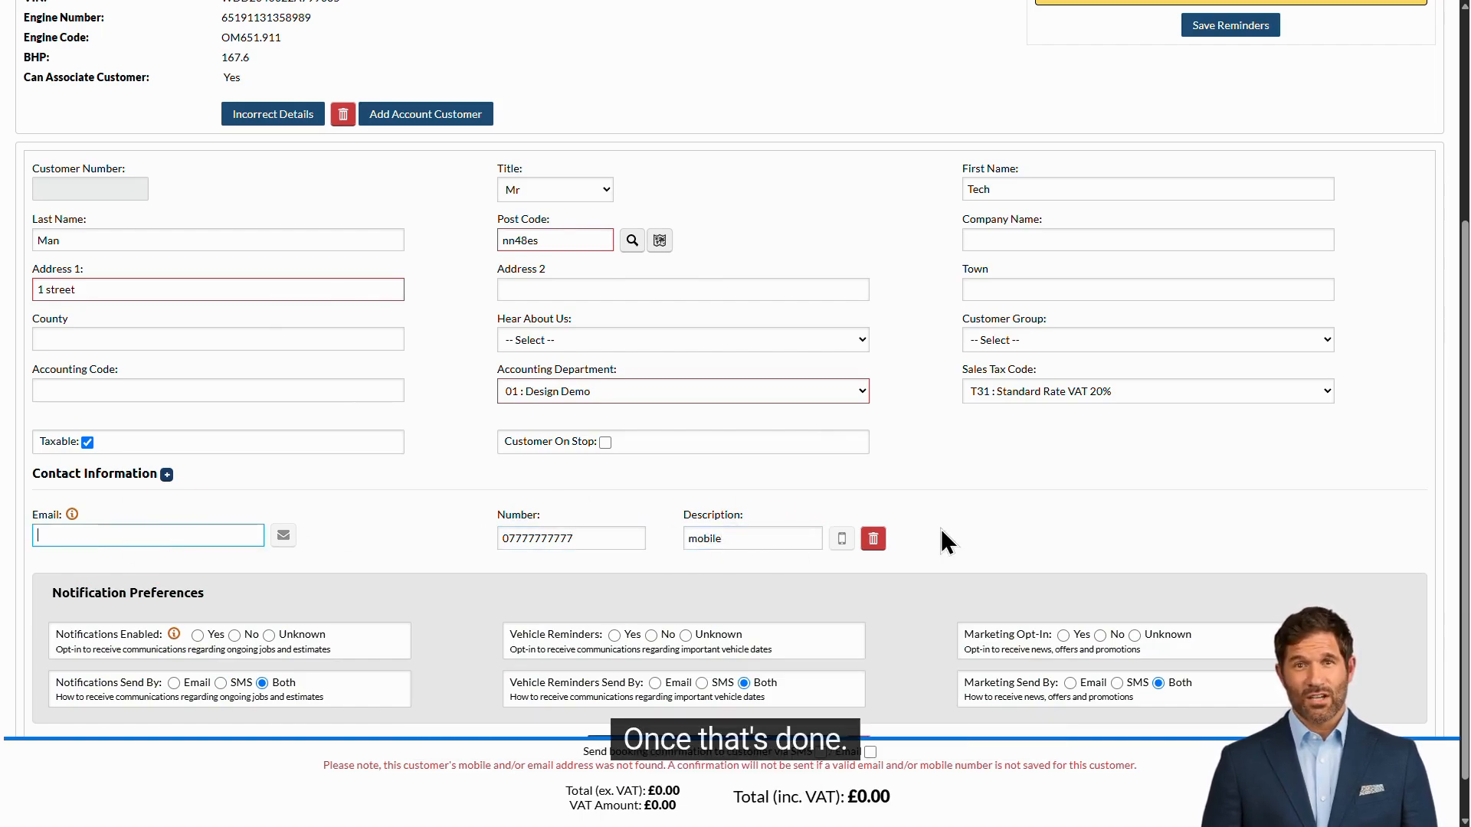
Step: Set notifications, vehicle reminders and marketing opt-in to Yes, and add the customer to the job
{"action": "scroll", "coordinate": [948, 542], "scroll_direction": "down", "scroll_amount": 1}
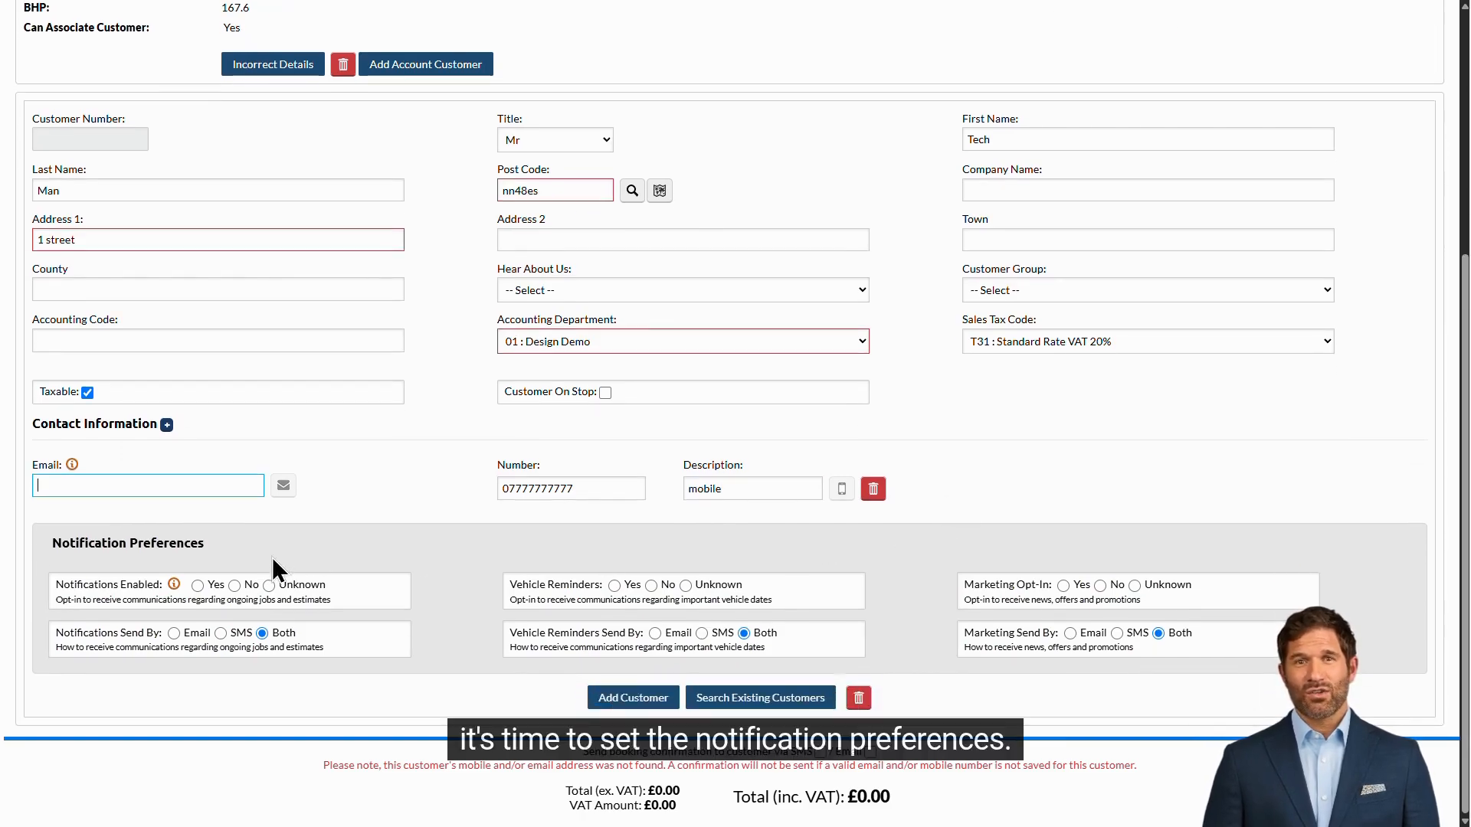
{"action": "left_click", "coordinate": [197, 585]}
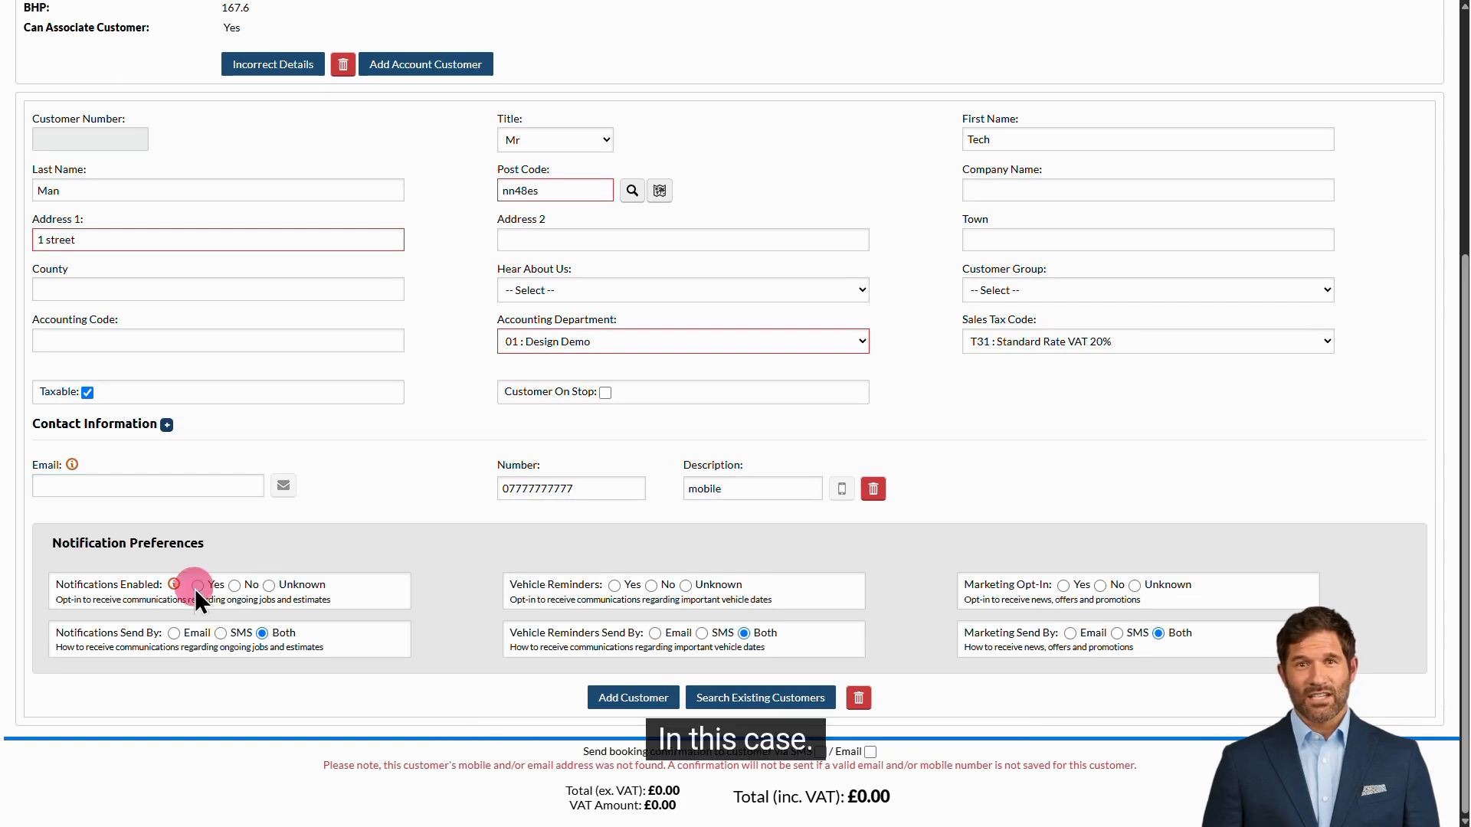
{"action": "left_click", "coordinate": [615, 586]}
{"action": "left_click", "coordinate": [1063, 585]}
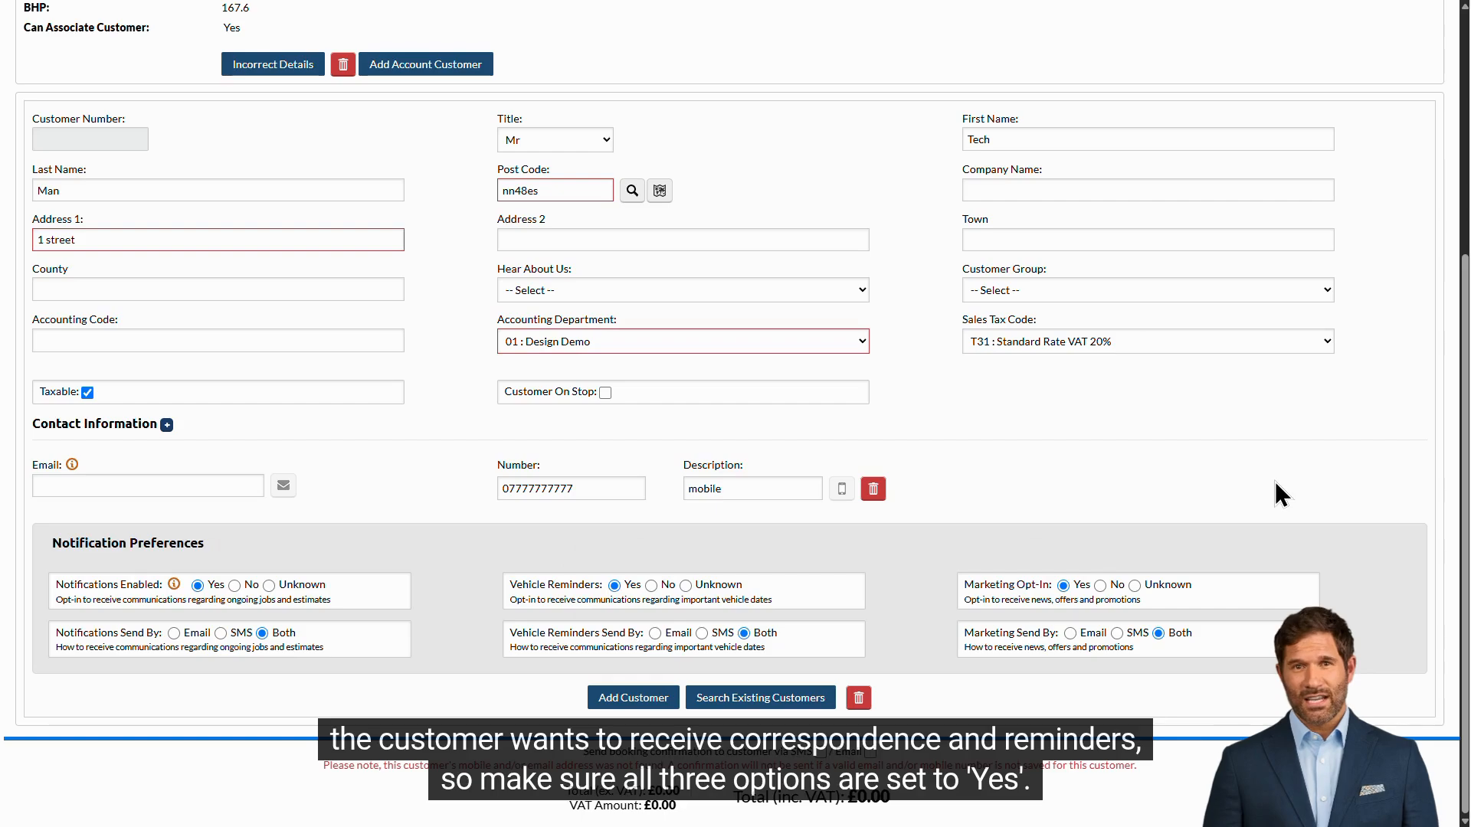
{"action": "left_click", "coordinate": [626, 701]}
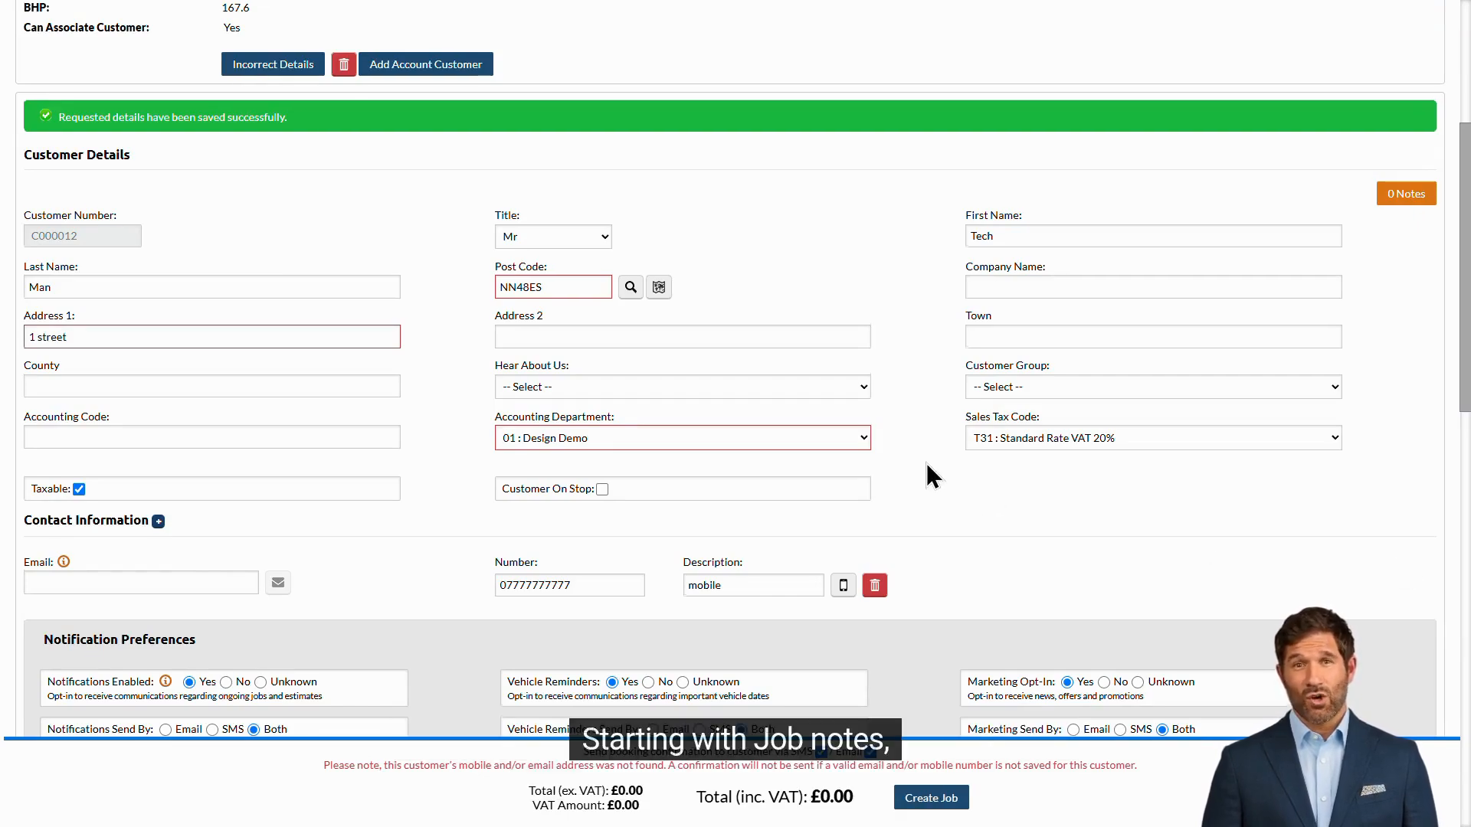
Step: Write the job note "Only call the customer between 3-5pm"
{"action": "scroll", "coordinate": [932, 475], "scroll_direction": "down", "scroll_amount": 8}
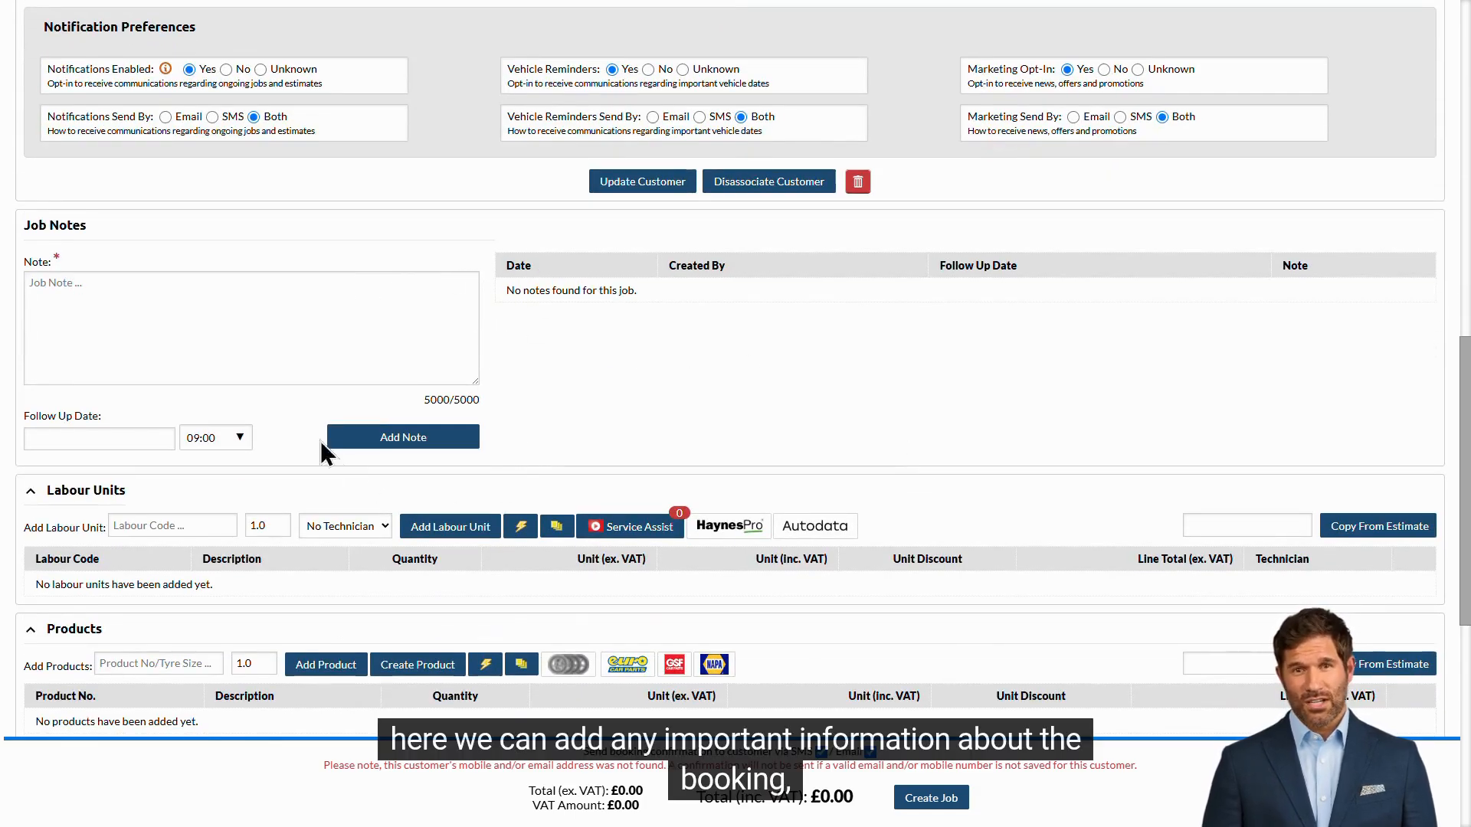
{"action": "left_click", "coordinate": [348, 289]}
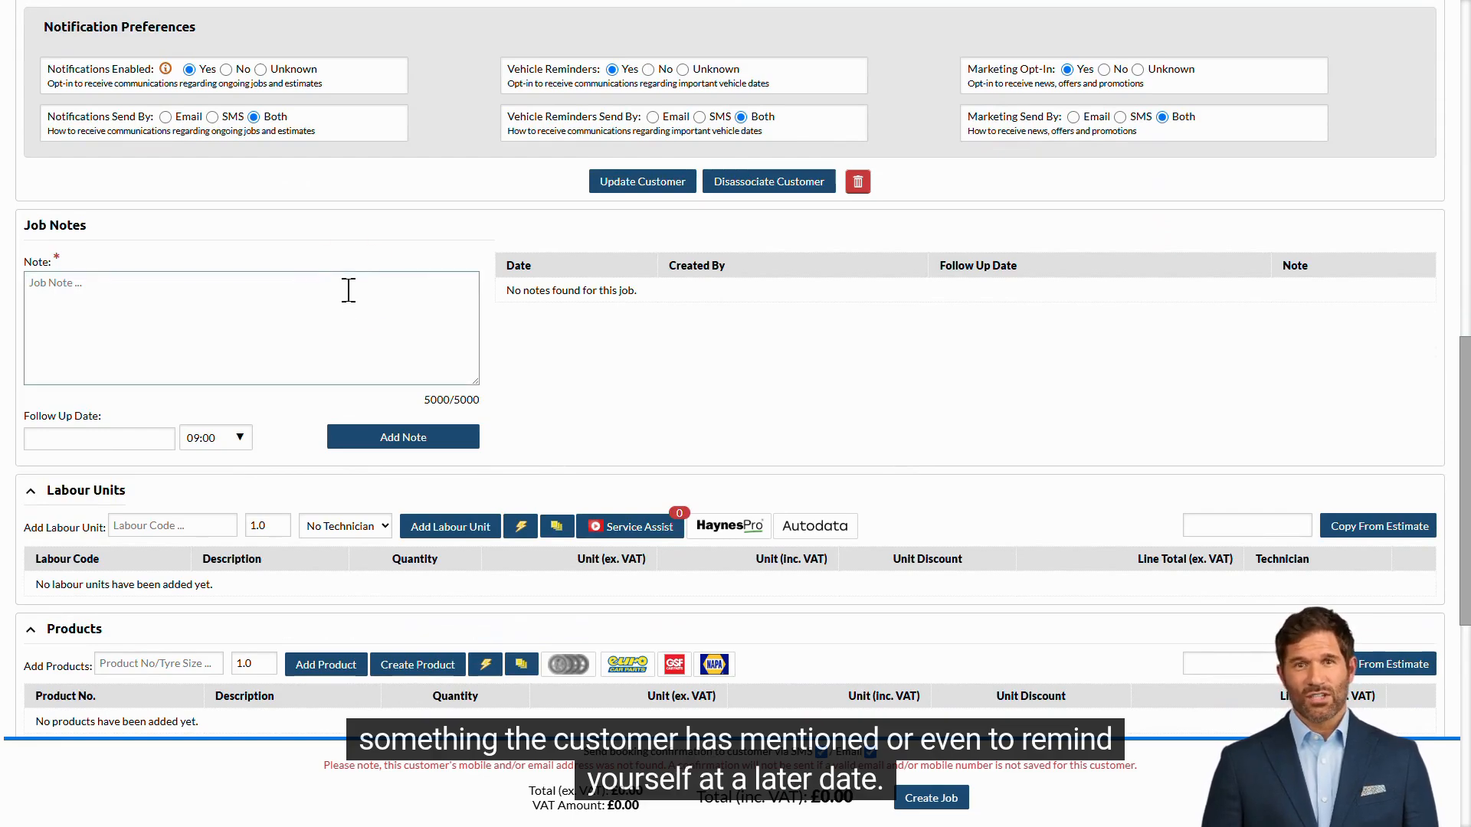
{"action": "type", "text": "Only call the customer between 3"}
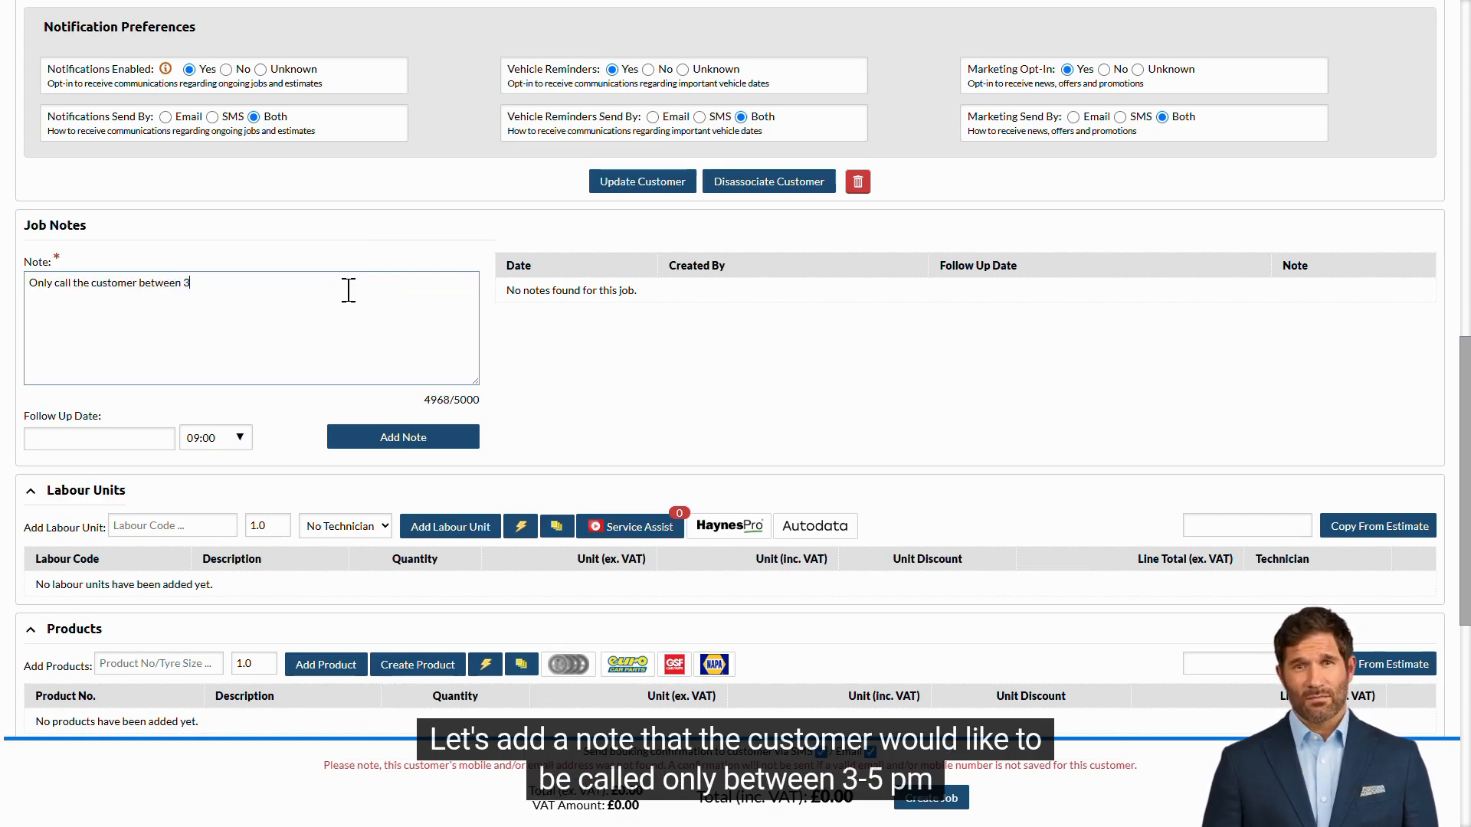
{"action": "type", "text": "-5pm"}
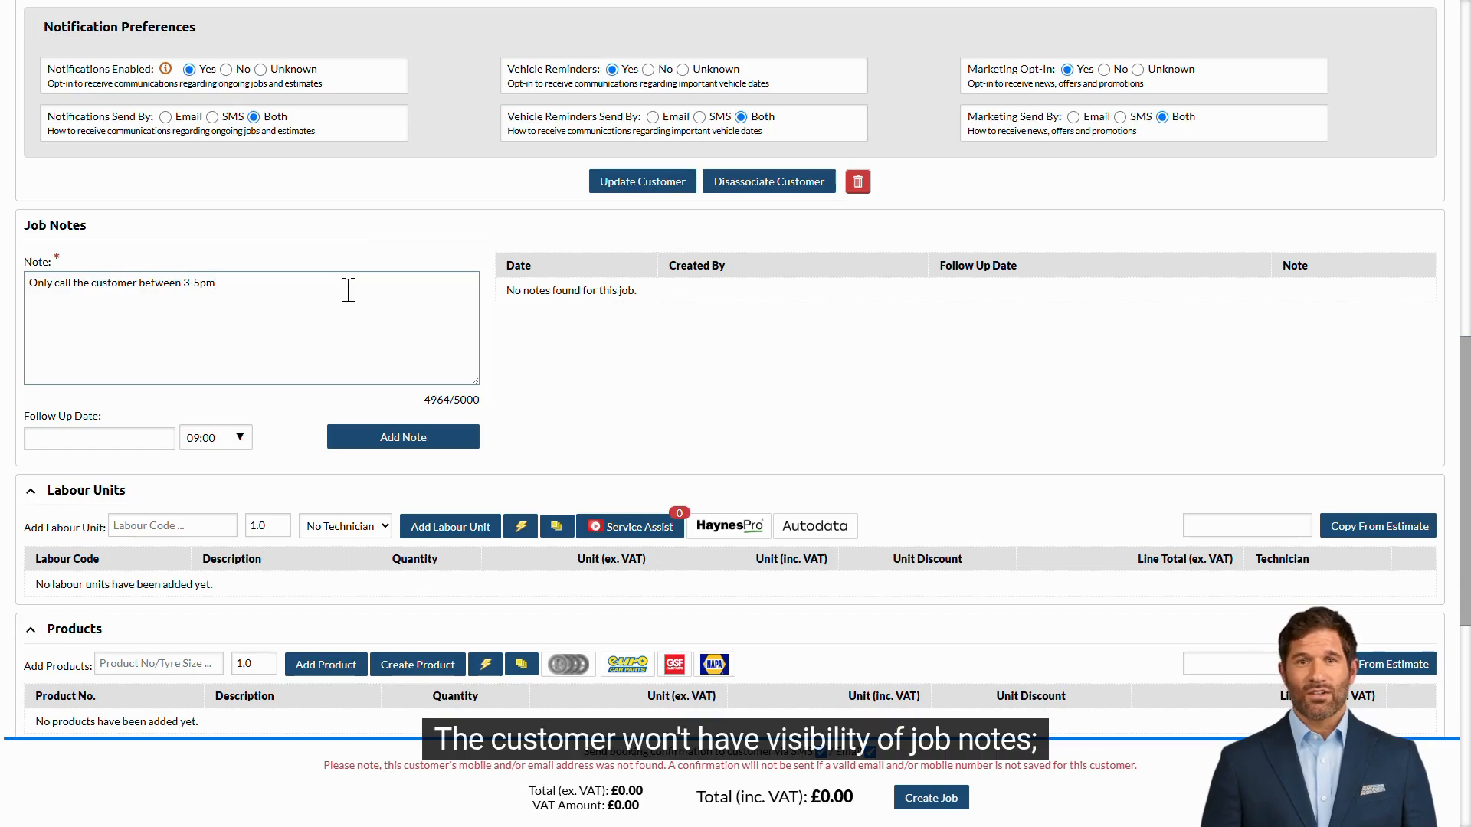
Step: Set the note's follow-up date to 30/04/2025 and add the note
{"action": "left_click", "coordinate": [505, 359]}
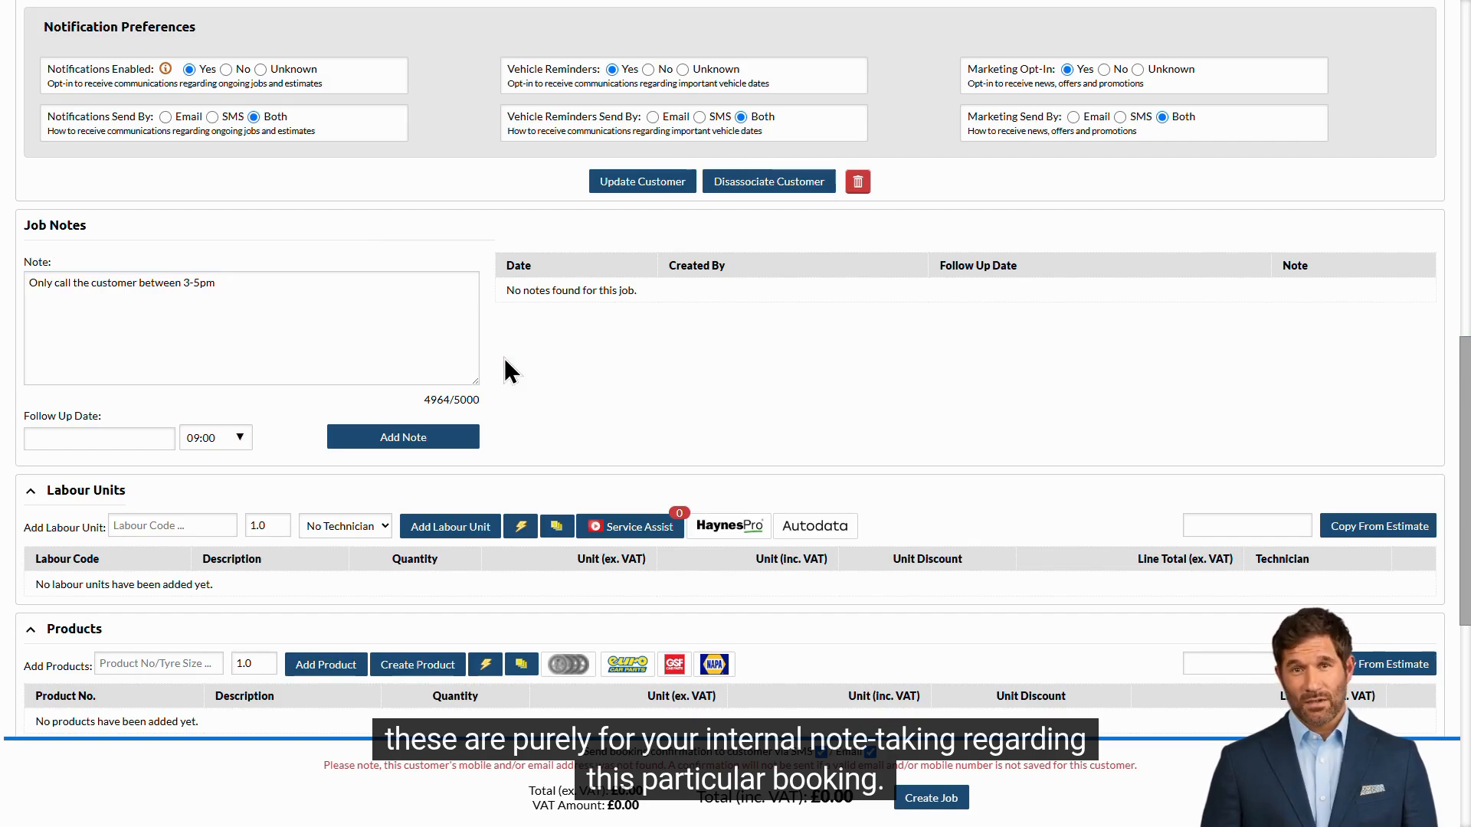
{"action": "left_click", "coordinate": [100, 432]}
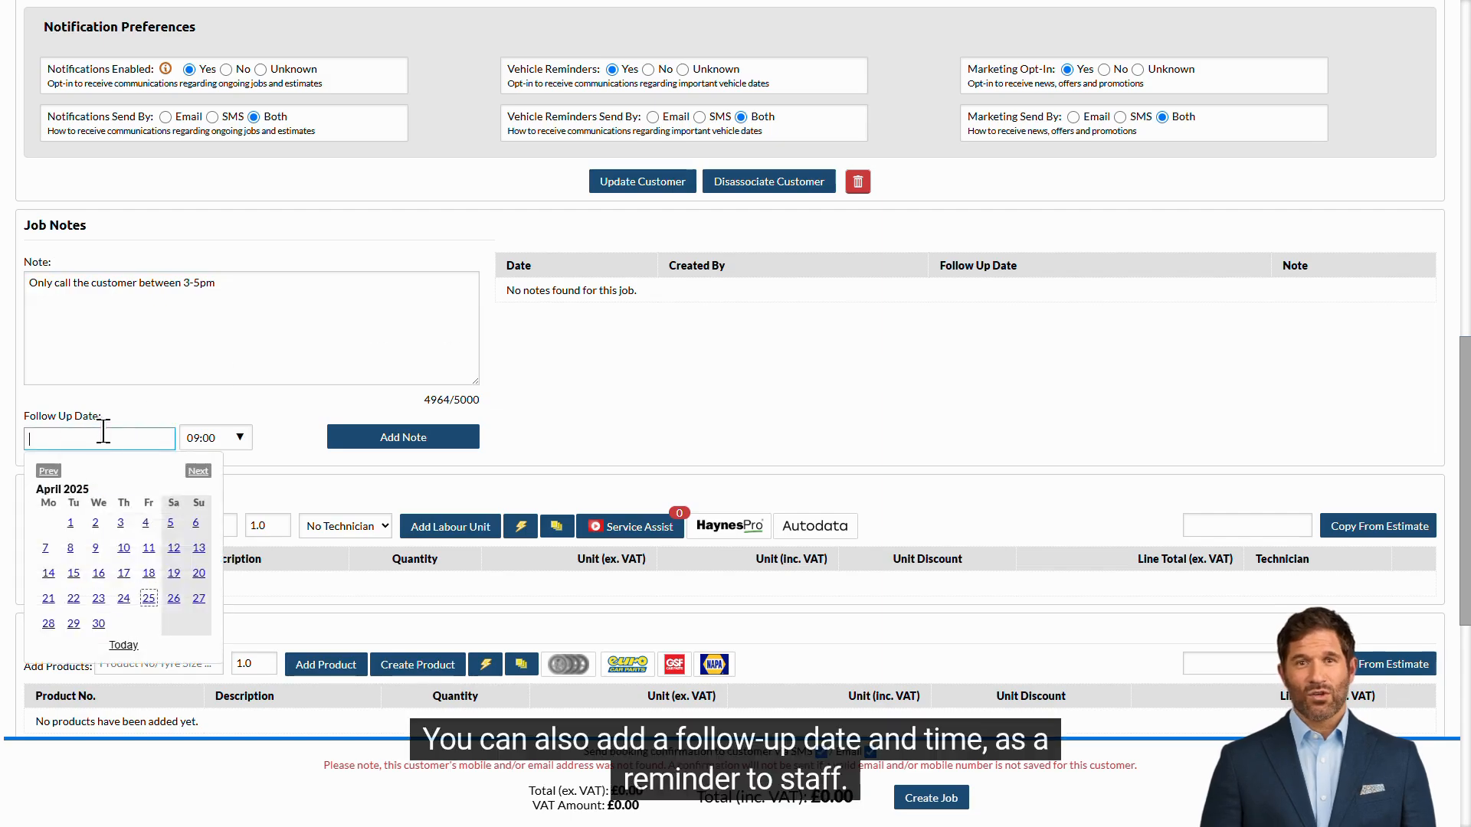
{"action": "left_click", "coordinate": [99, 624]}
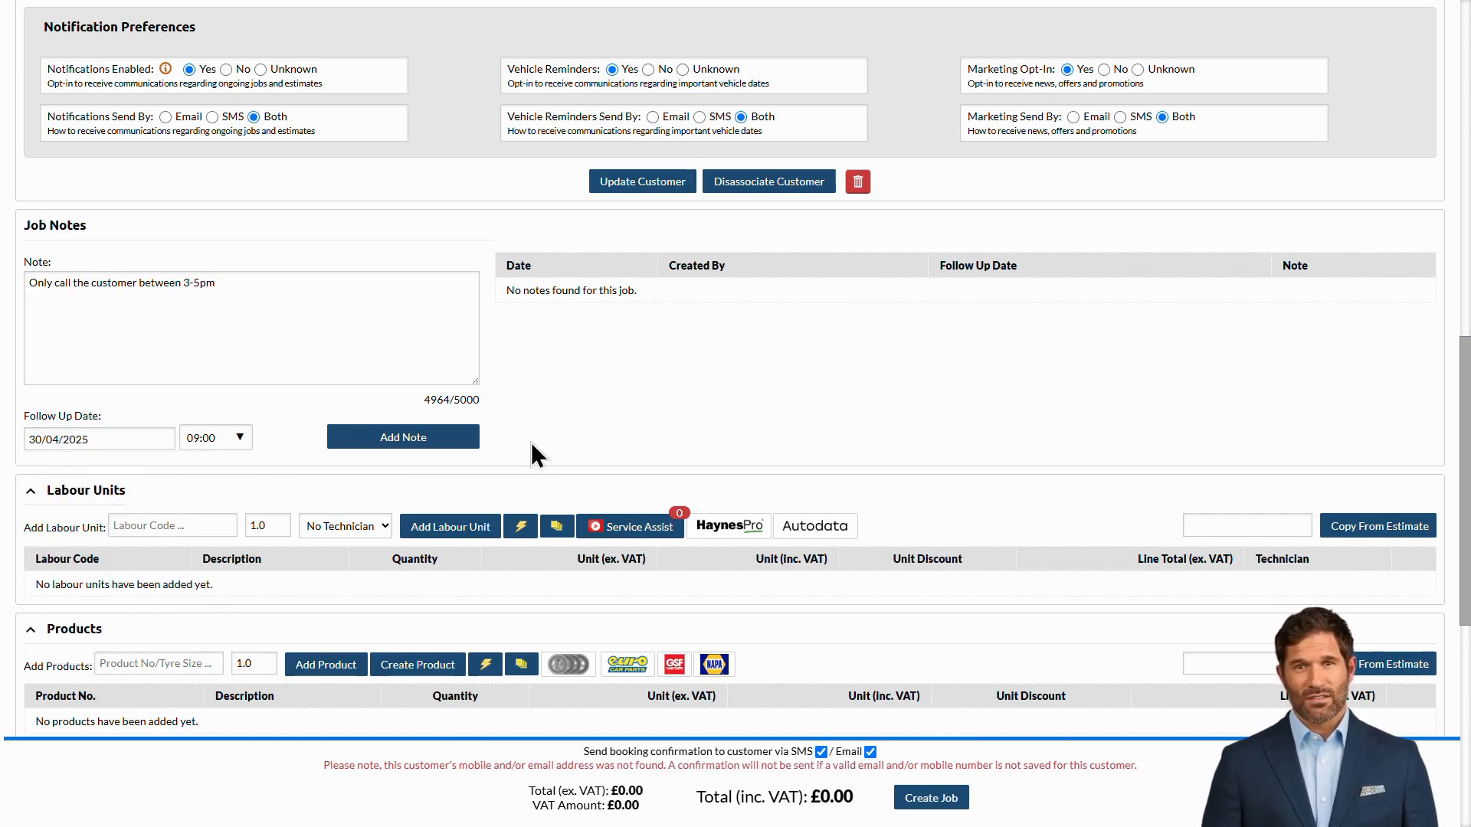
{"action": "left_click", "coordinate": [467, 441]}
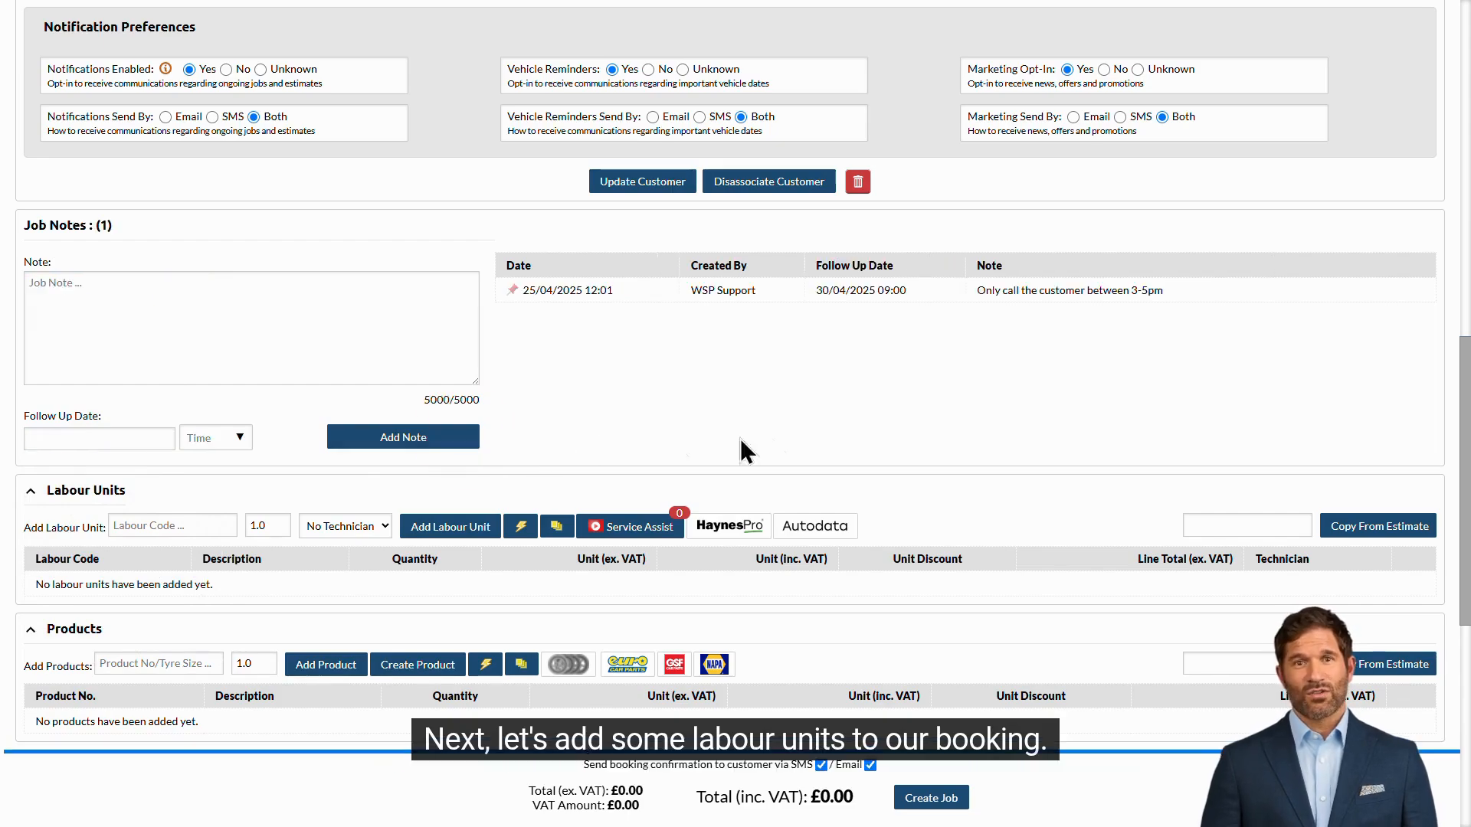
Step: Add the DIAG Diagnostic labour unit with the custom description "knocking noise"
{"action": "scroll", "coordinate": [928, 451], "scroll_direction": "down", "scroll_amount": 4}
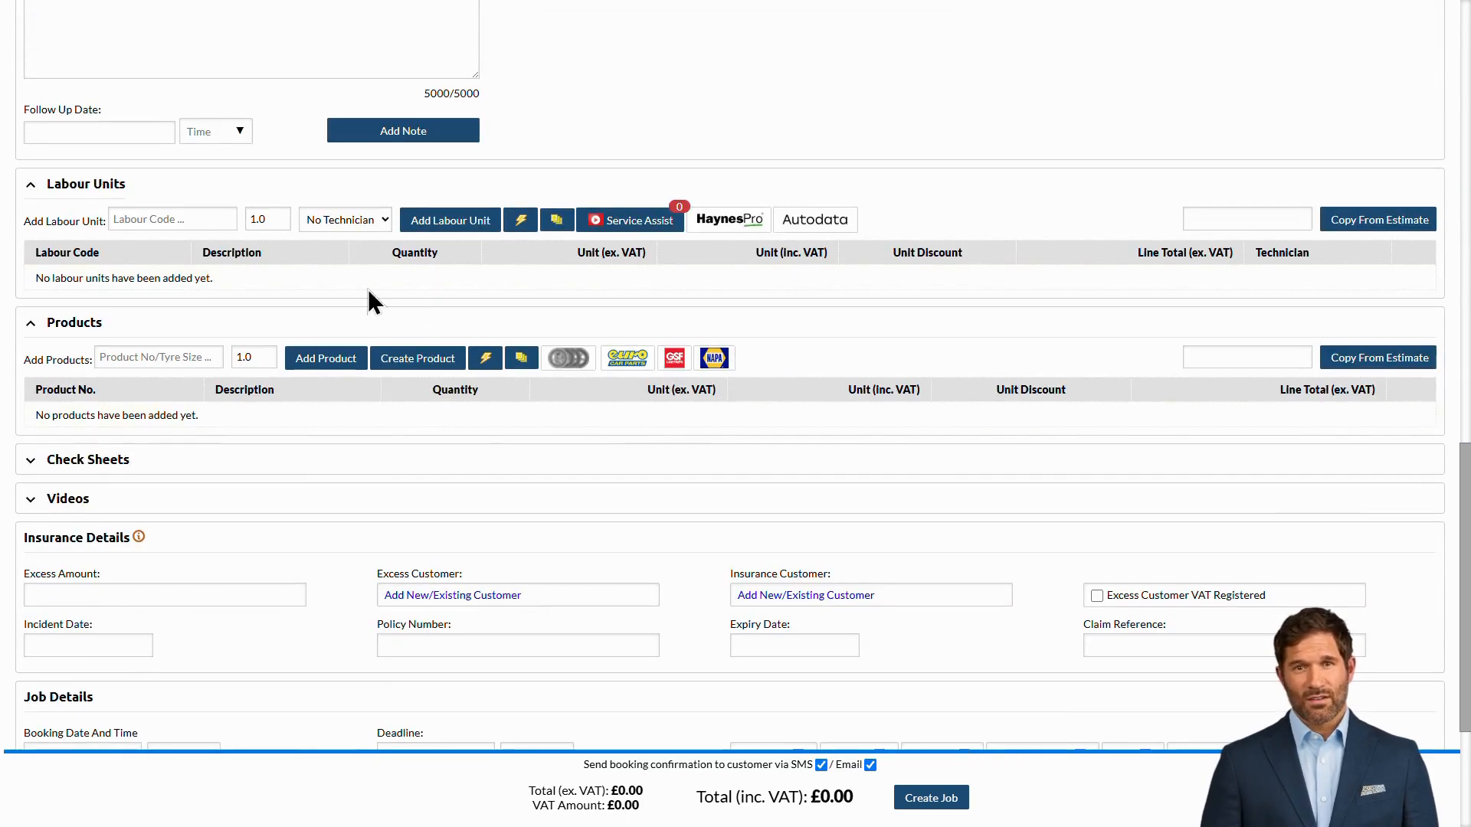
{"action": "left_click", "coordinate": [174, 218]}
{"action": "type", "text": "DIAG"}
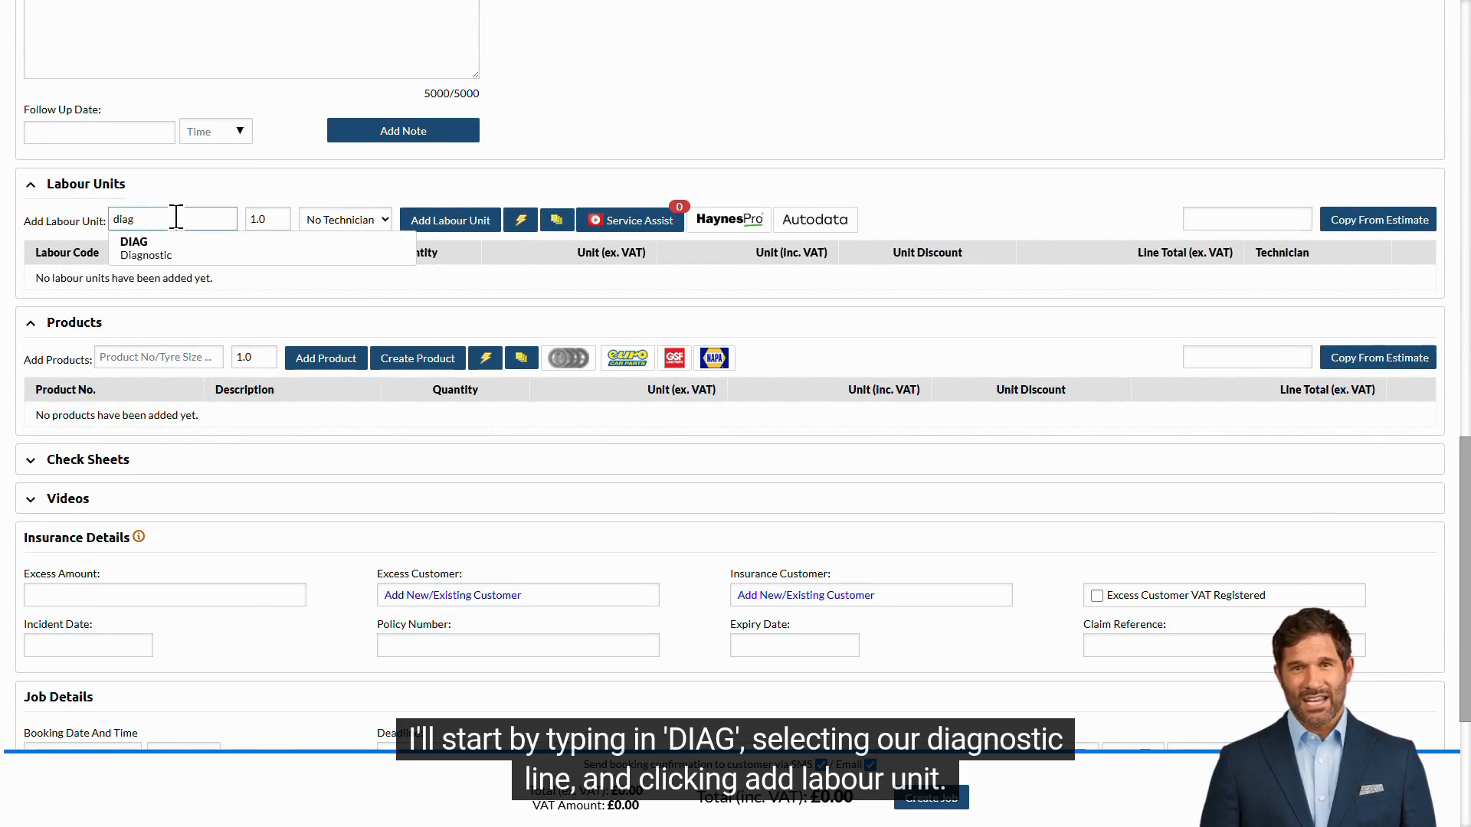
{"action": "left_click", "coordinate": [218, 249]}
{"action": "left_click", "coordinate": [468, 223]}
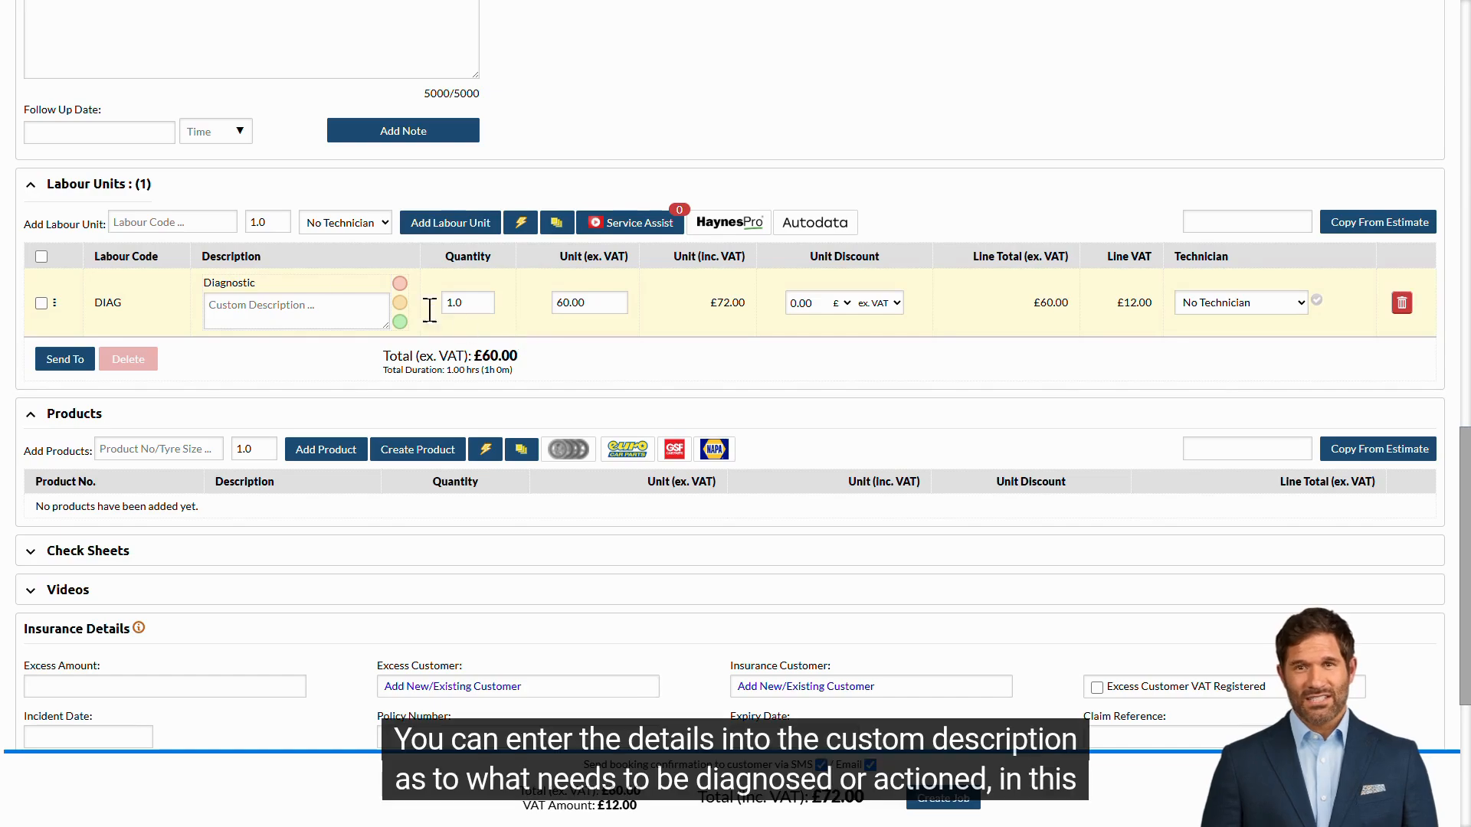
{"action": "left_click", "coordinate": [316, 305]}
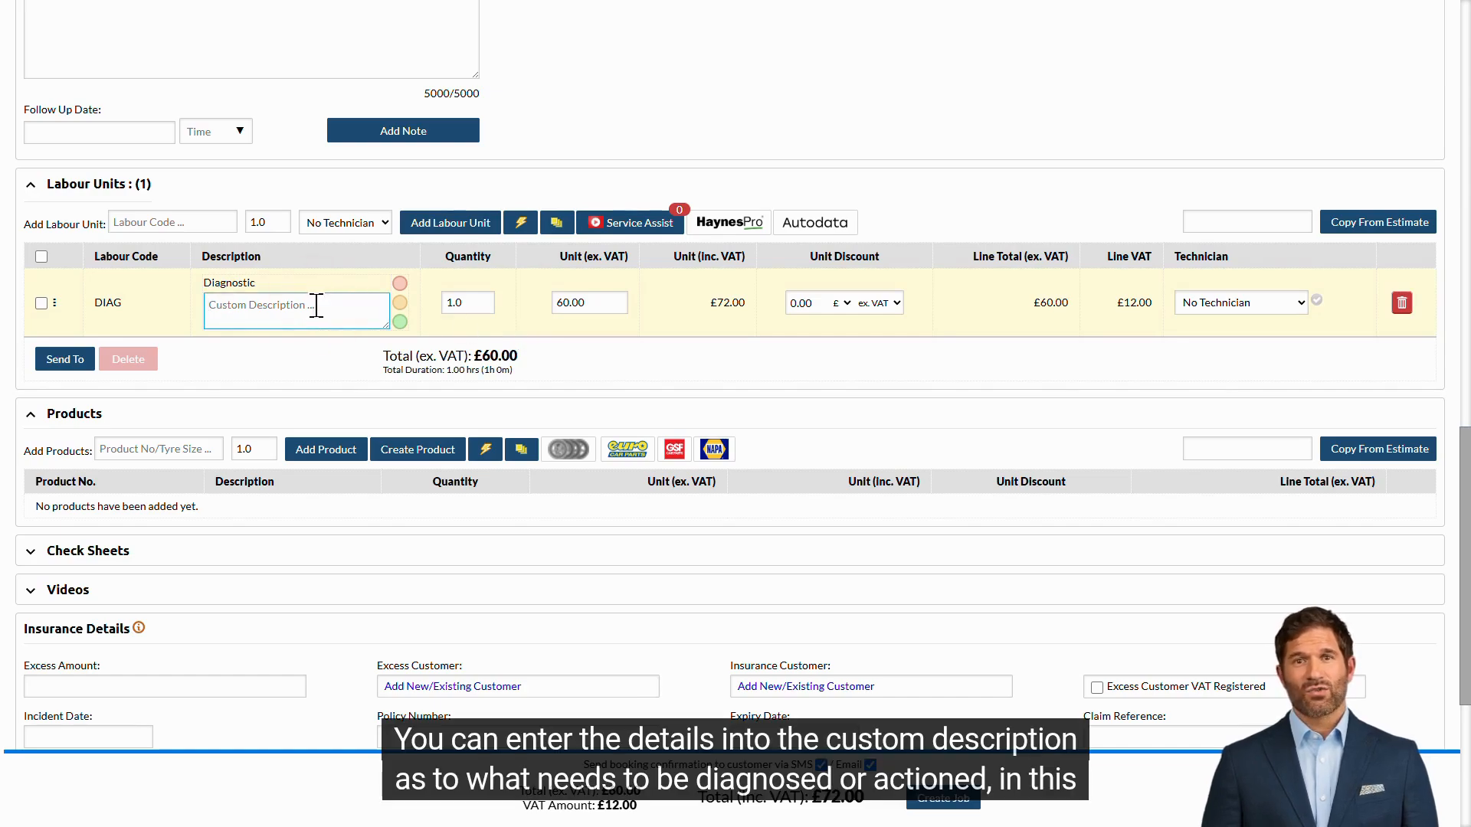
{"action": "type", "text": "knocking noise"}
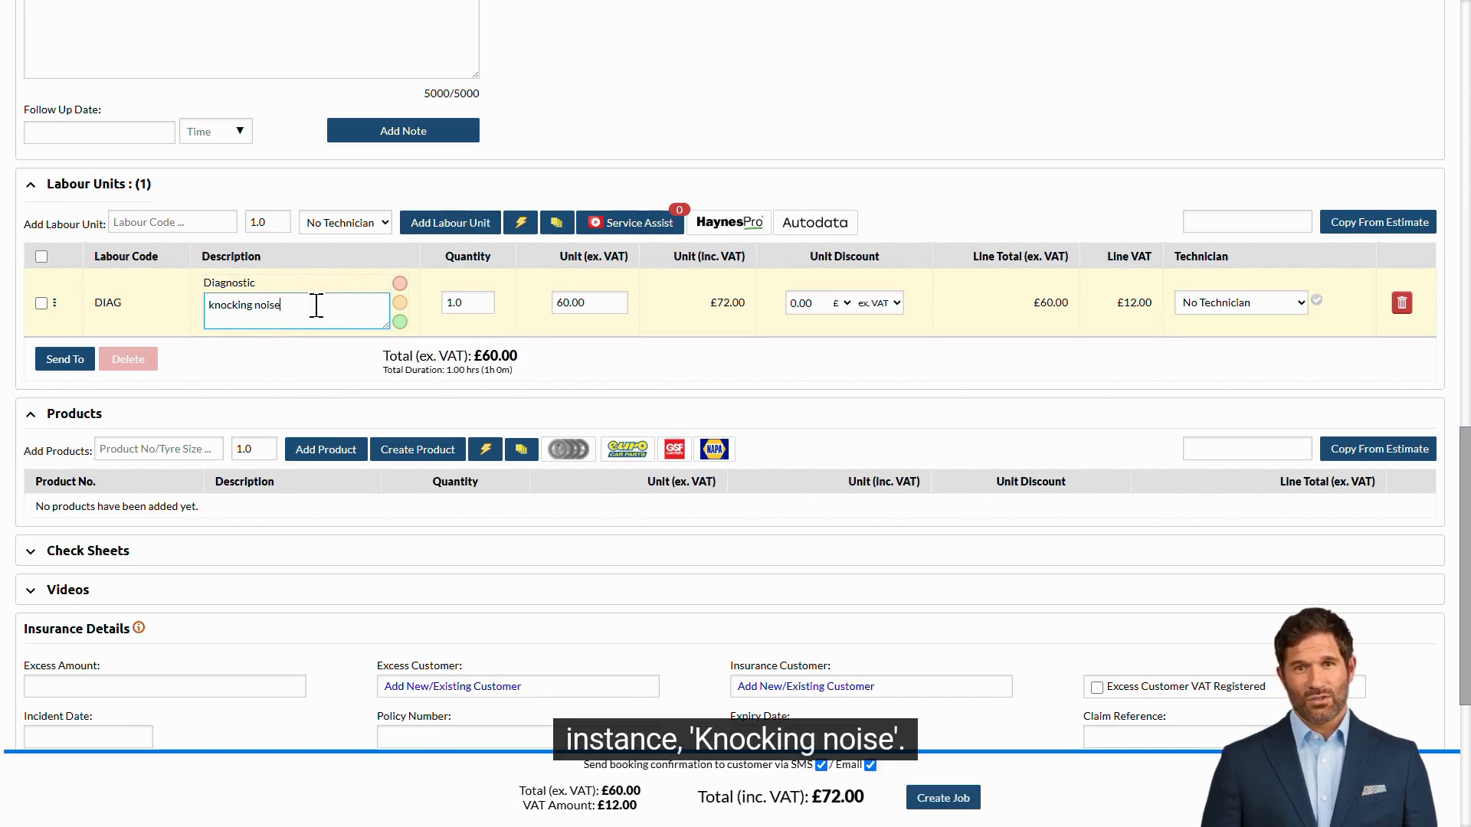
Step: Add the SILVSERV Silver Service labour unit to the job
{"action": "left_click", "coordinate": [165, 221]}
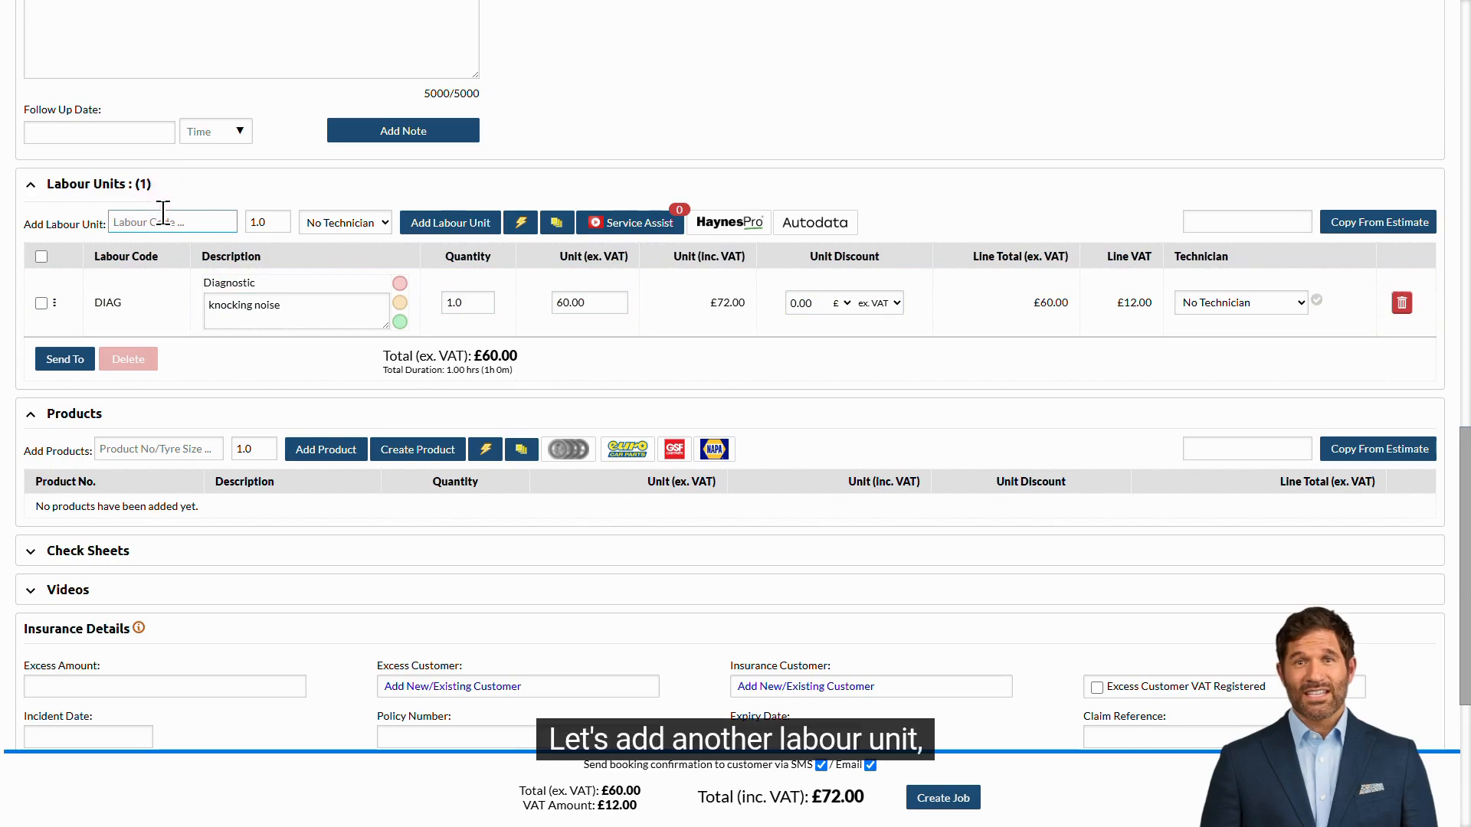
{"action": "type", "text": "silv"}
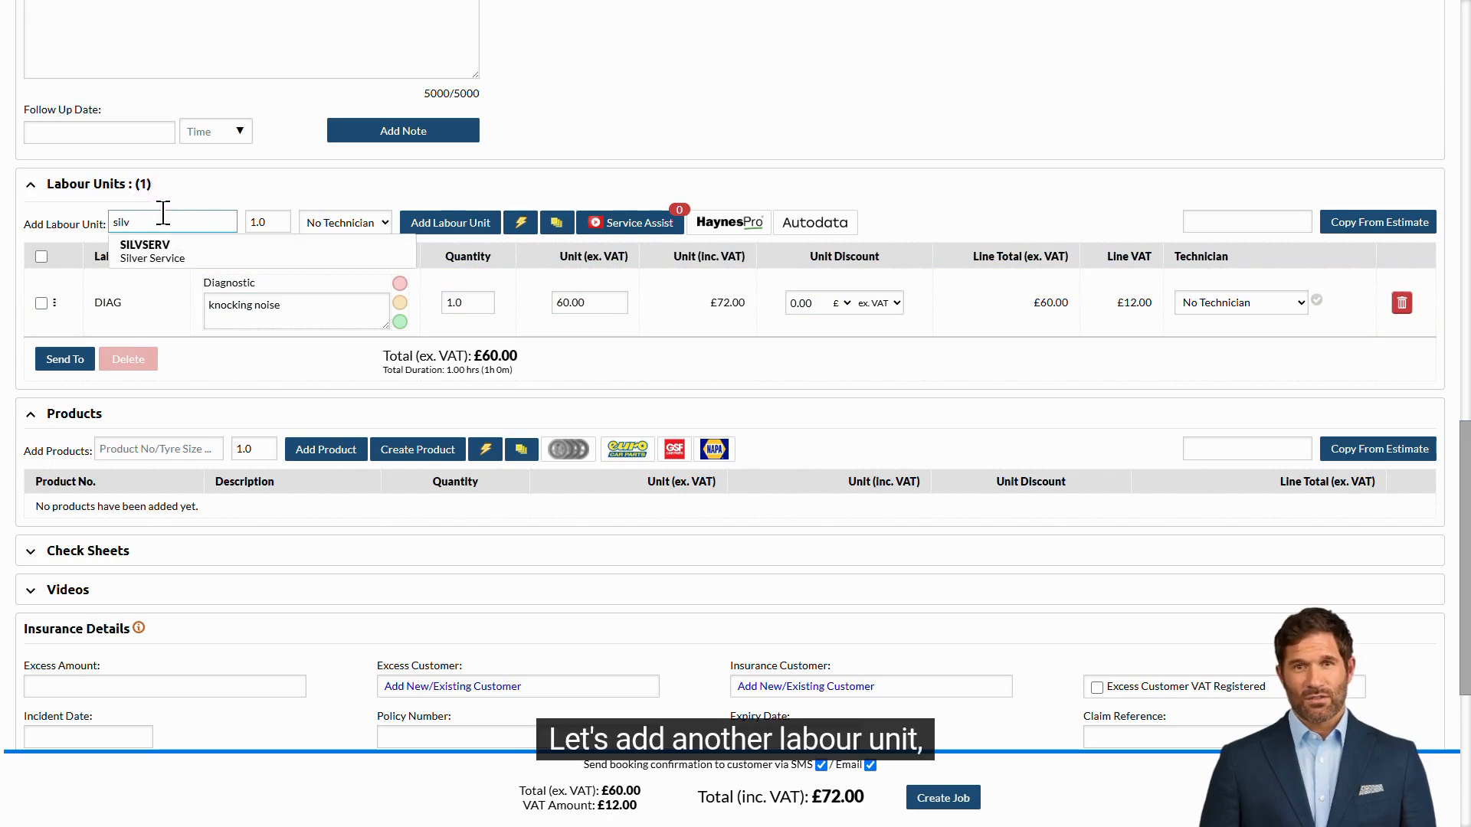
{"action": "left_click", "coordinate": [203, 252]}
{"action": "left_click", "coordinate": [460, 224]}
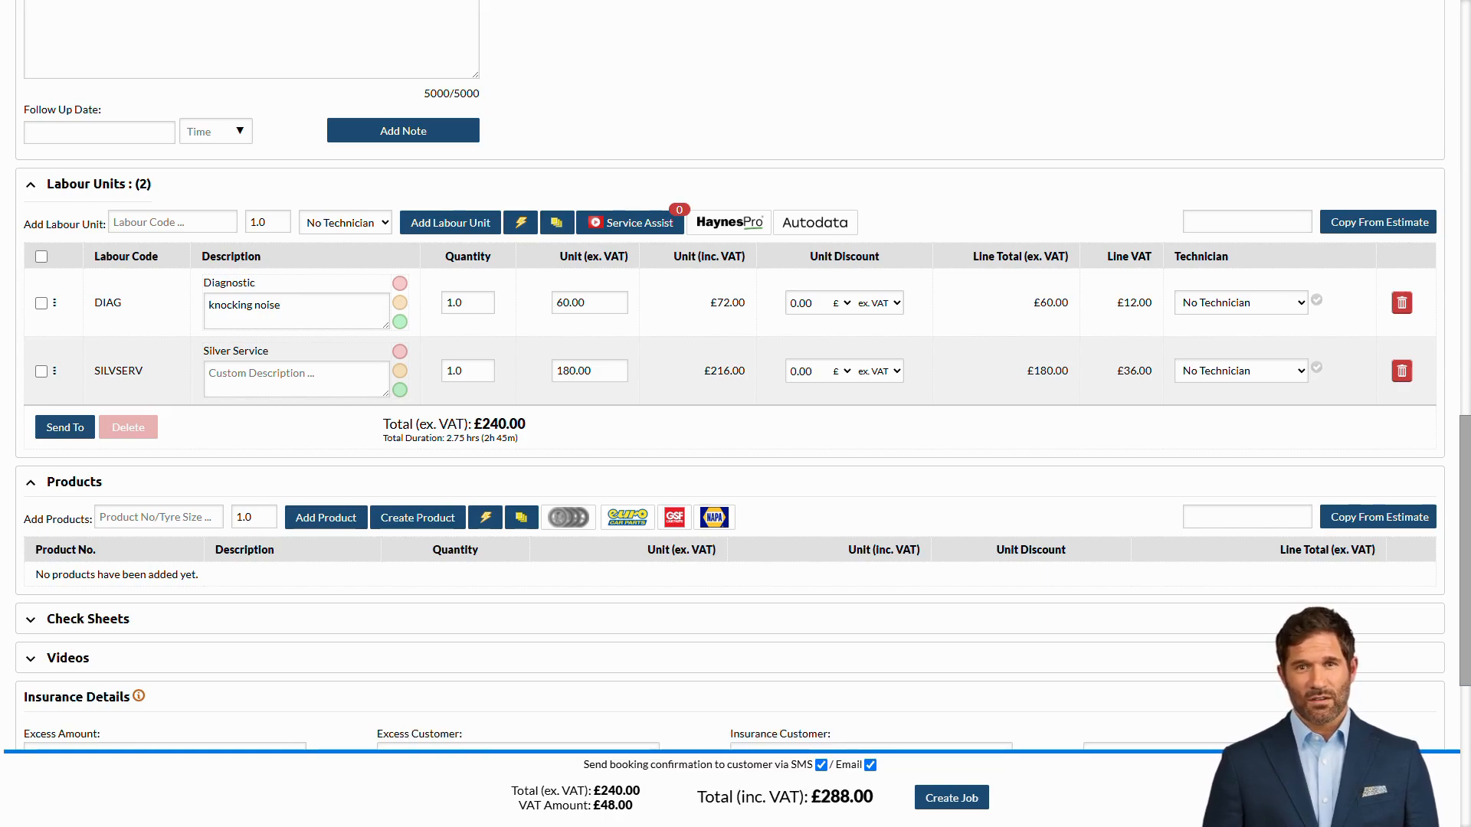
Step: Find an oil filter in the NAPA parts catalogue and add the NAPA standard-rated option to the job
{"action": "left_click", "coordinate": [713, 518]}
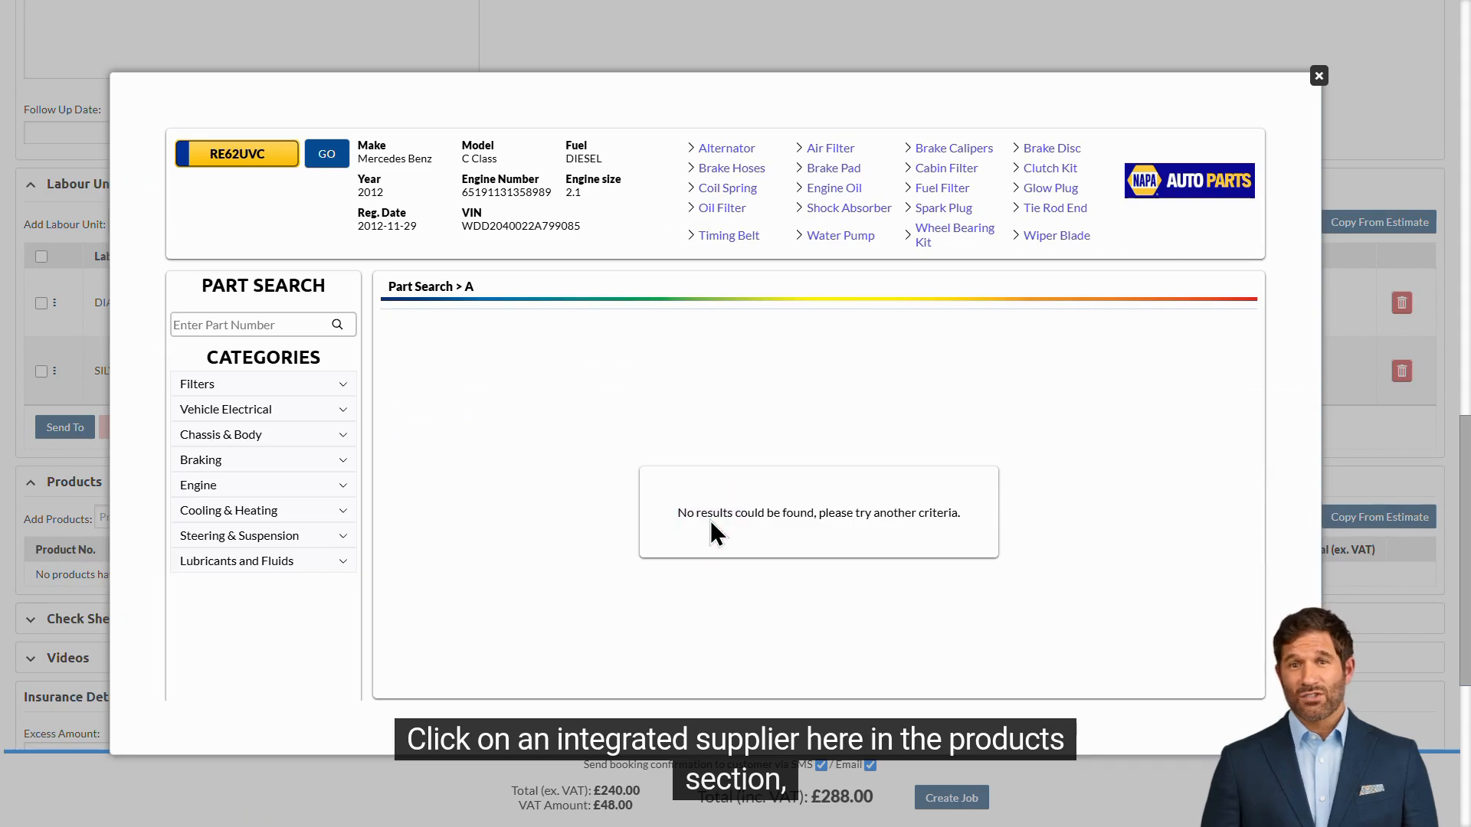
{"action": "left_click", "coordinate": [317, 387]}
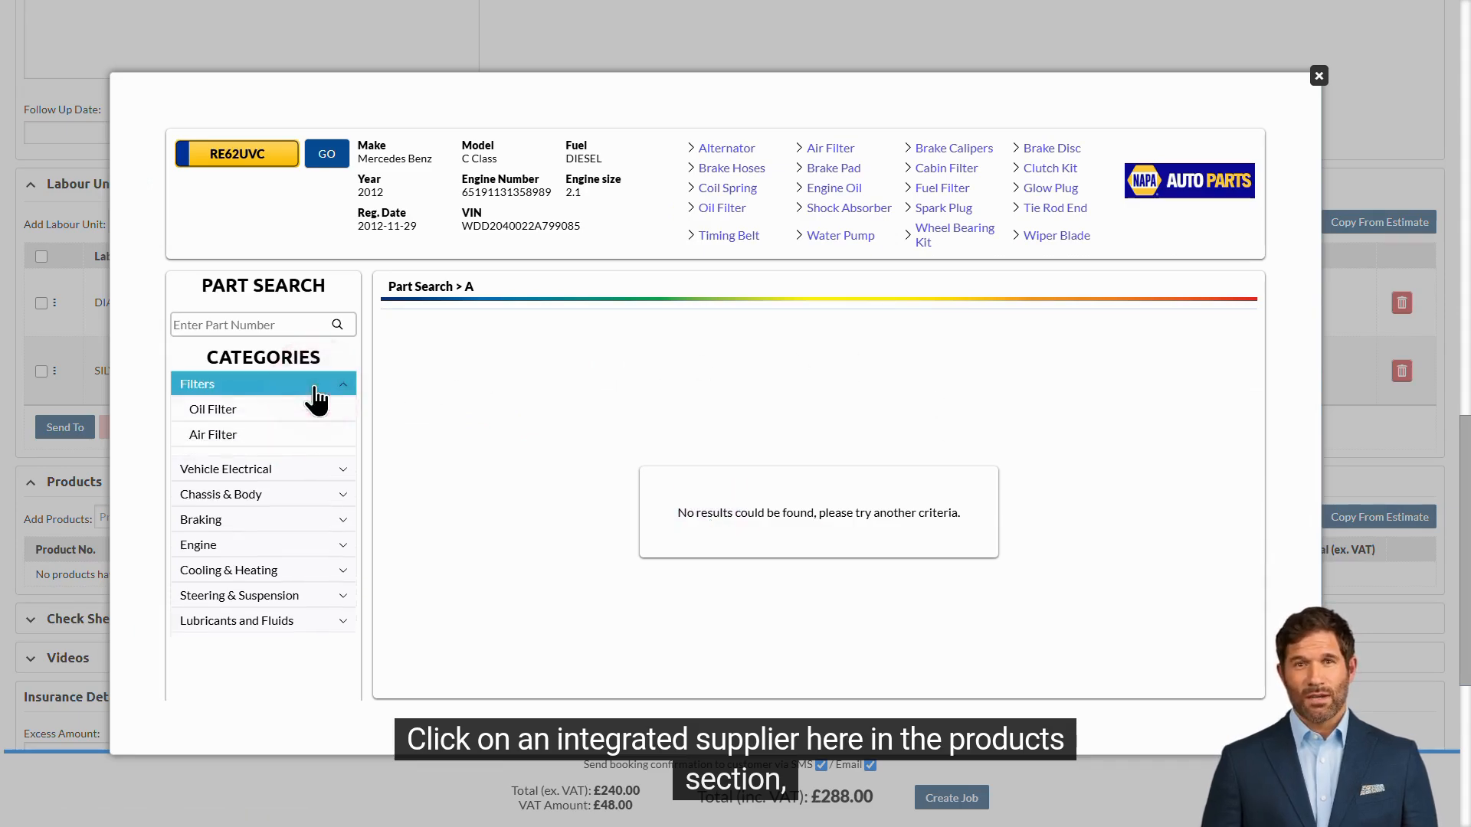
{"action": "left_click", "coordinate": [315, 415]}
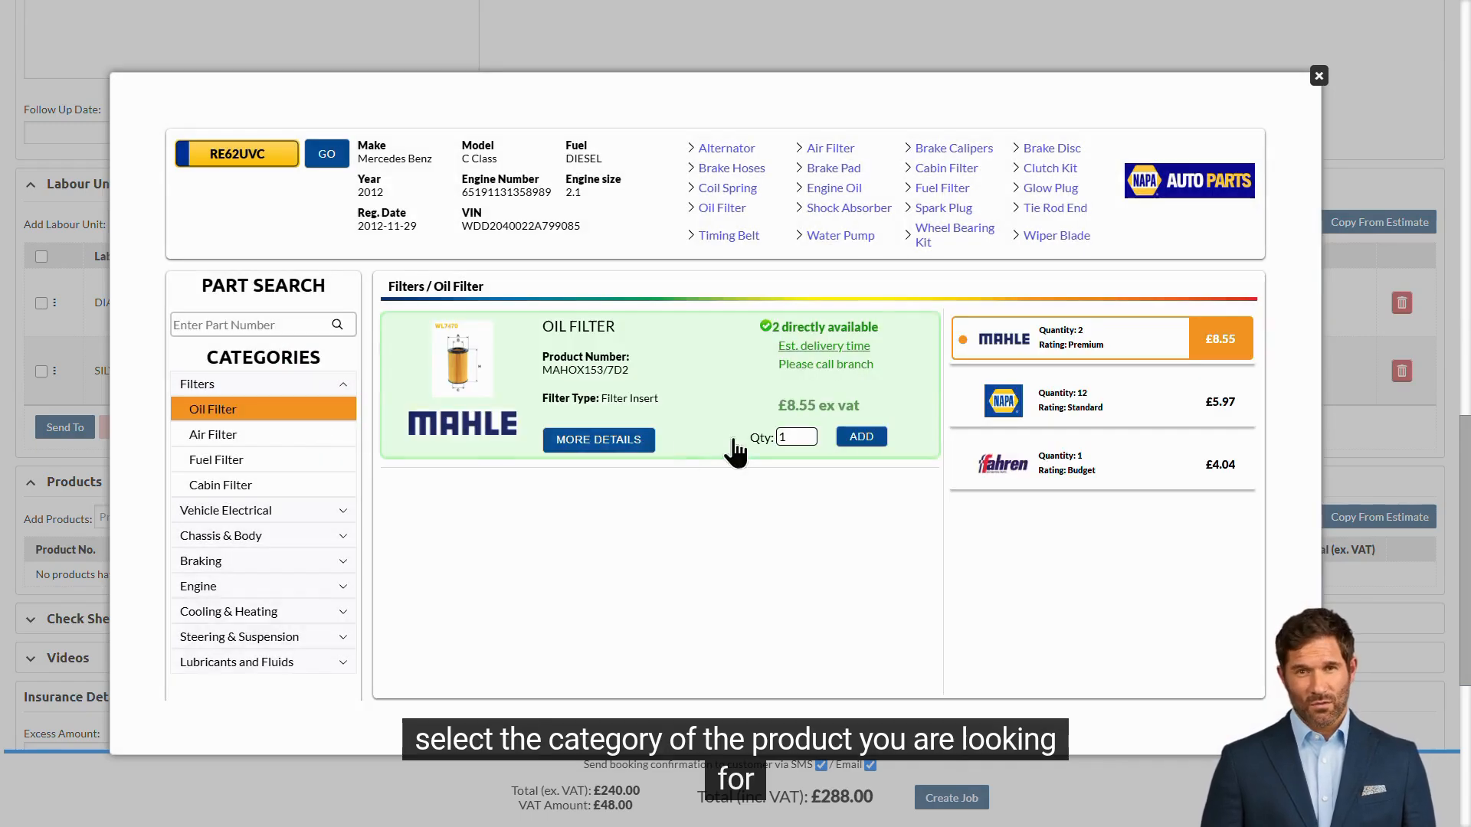
{"action": "left_click", "coordinate": [1183, 412]}
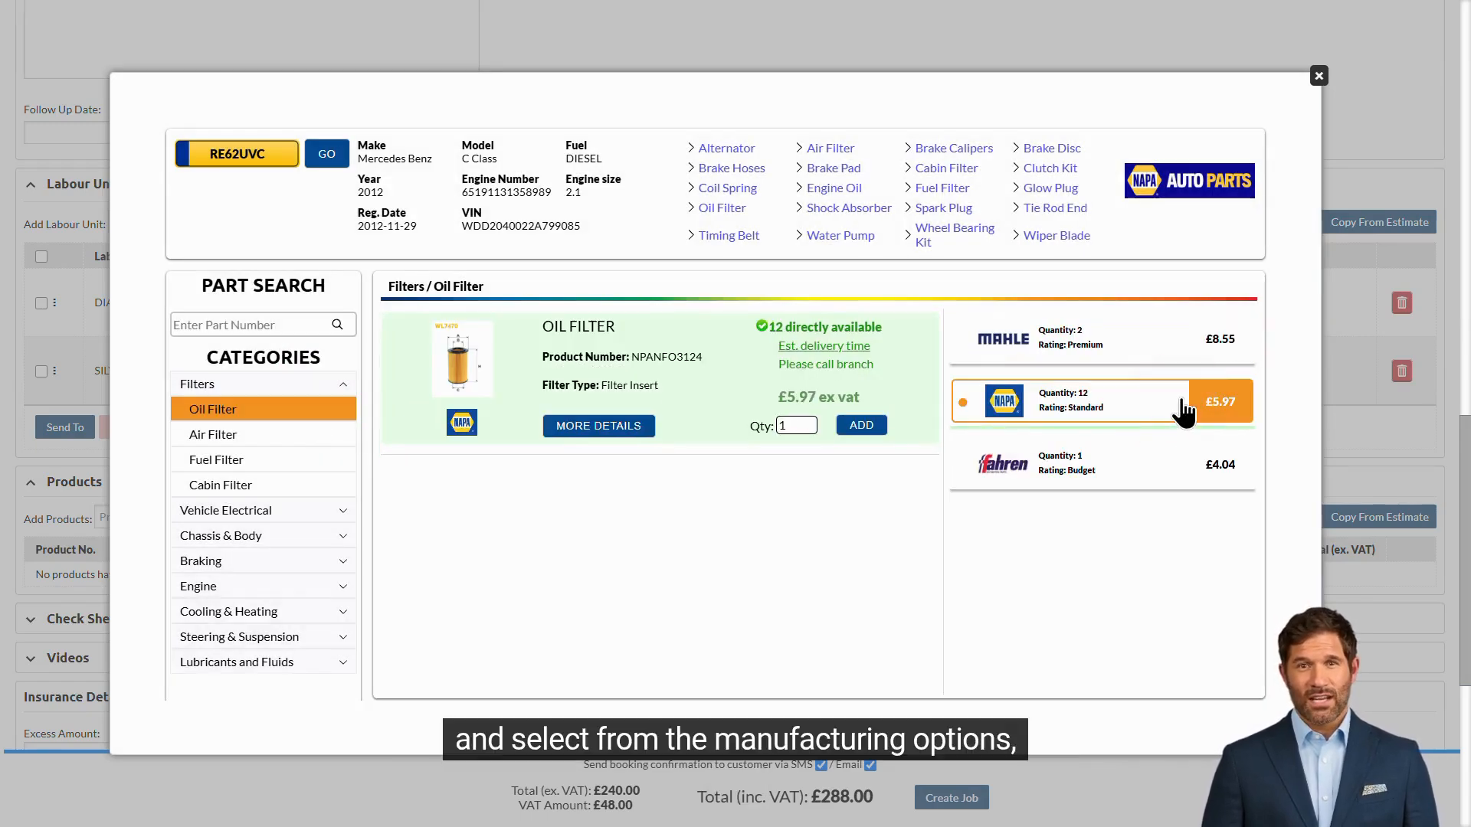
{"action": "left_click", "coordinate": [861, 429]}
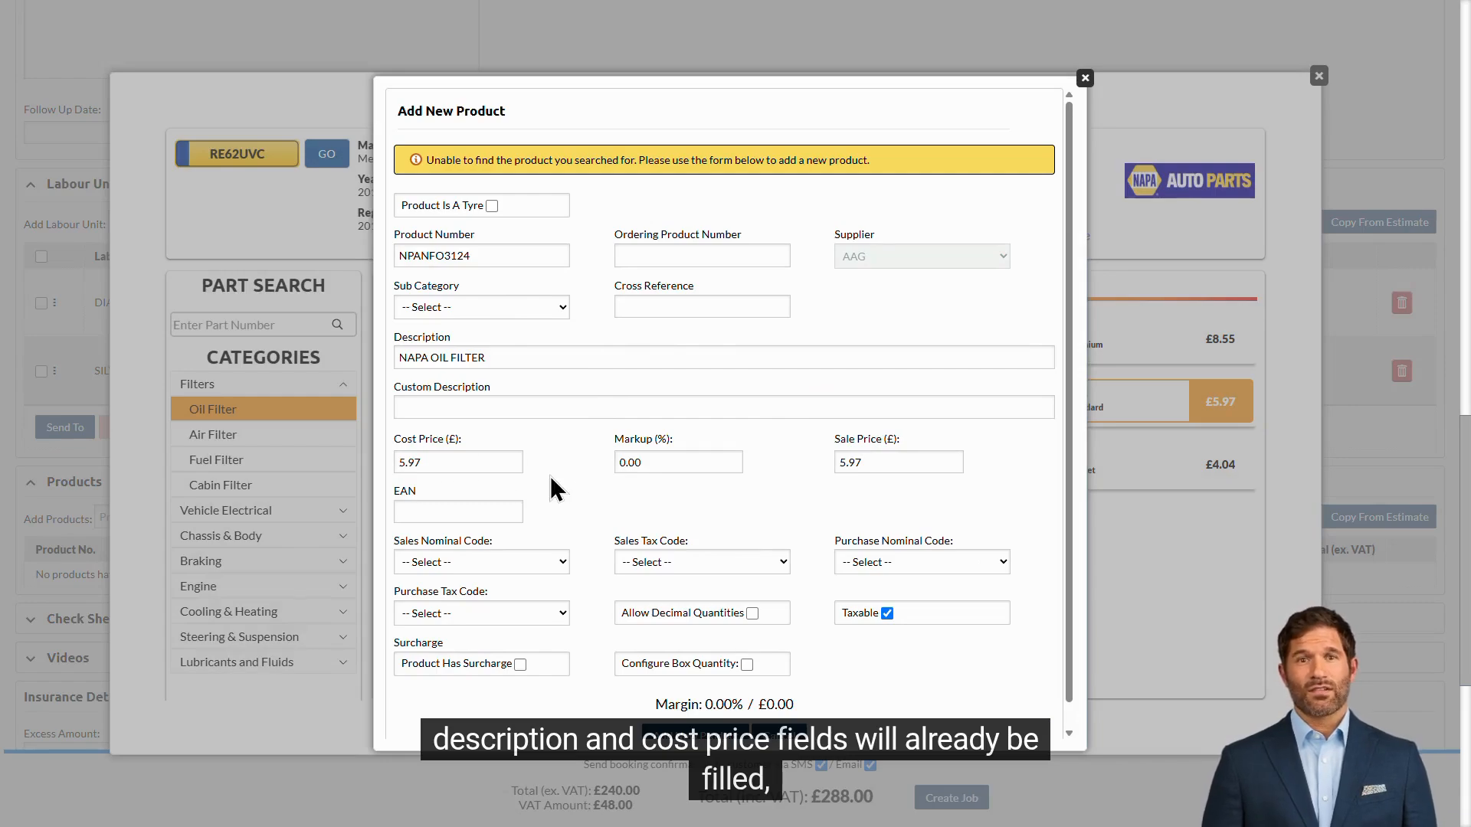
Step: Set the NAPA oil filter's sub category to Service Parts ⇒ Filtration and markup to 70%, add the product and close the parts search
{"action": "left_click", "coordinate": [516, 308]}
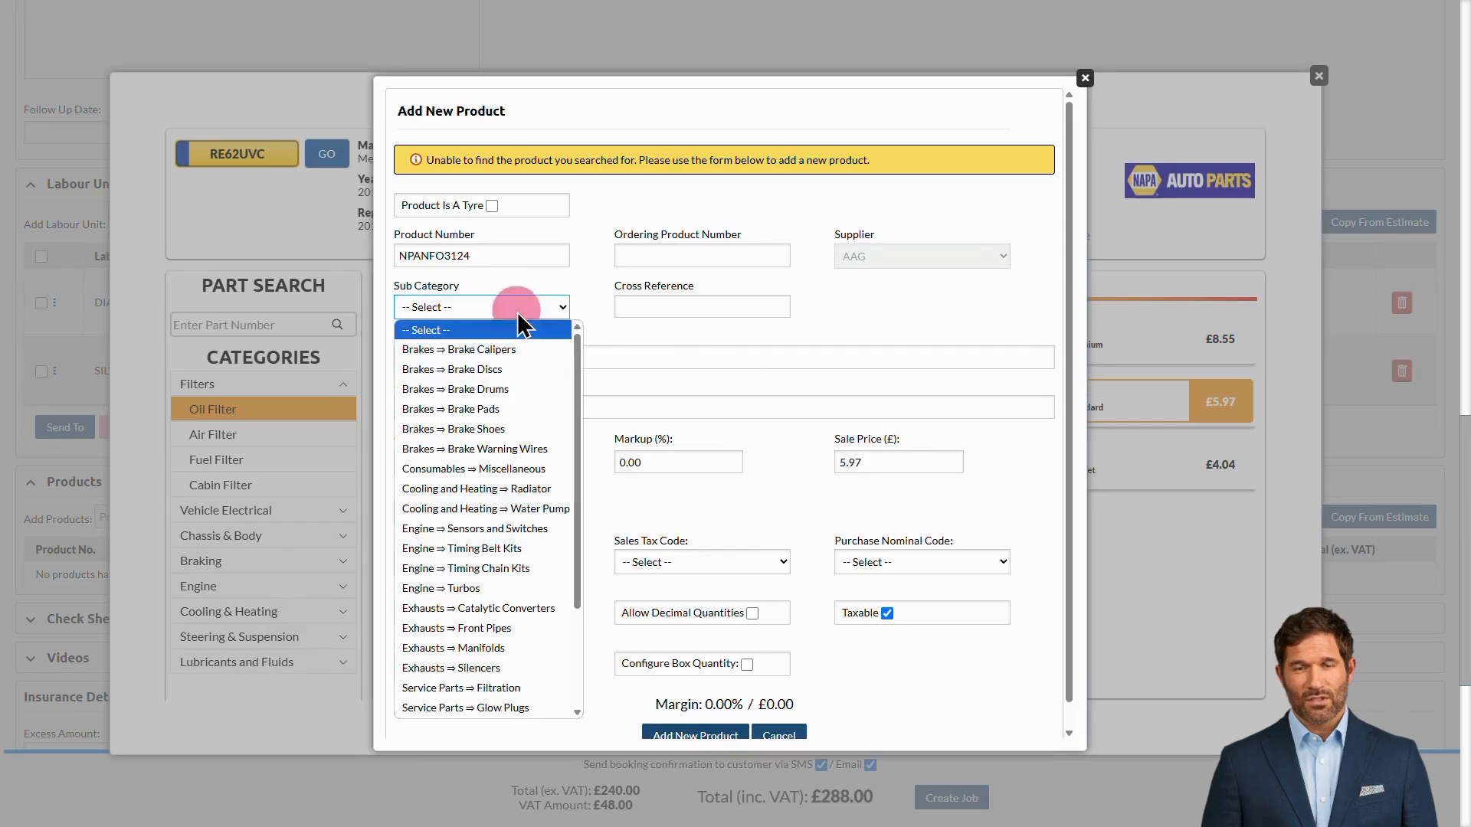
{"action": "left_click", "coordinate": [490, 688]}
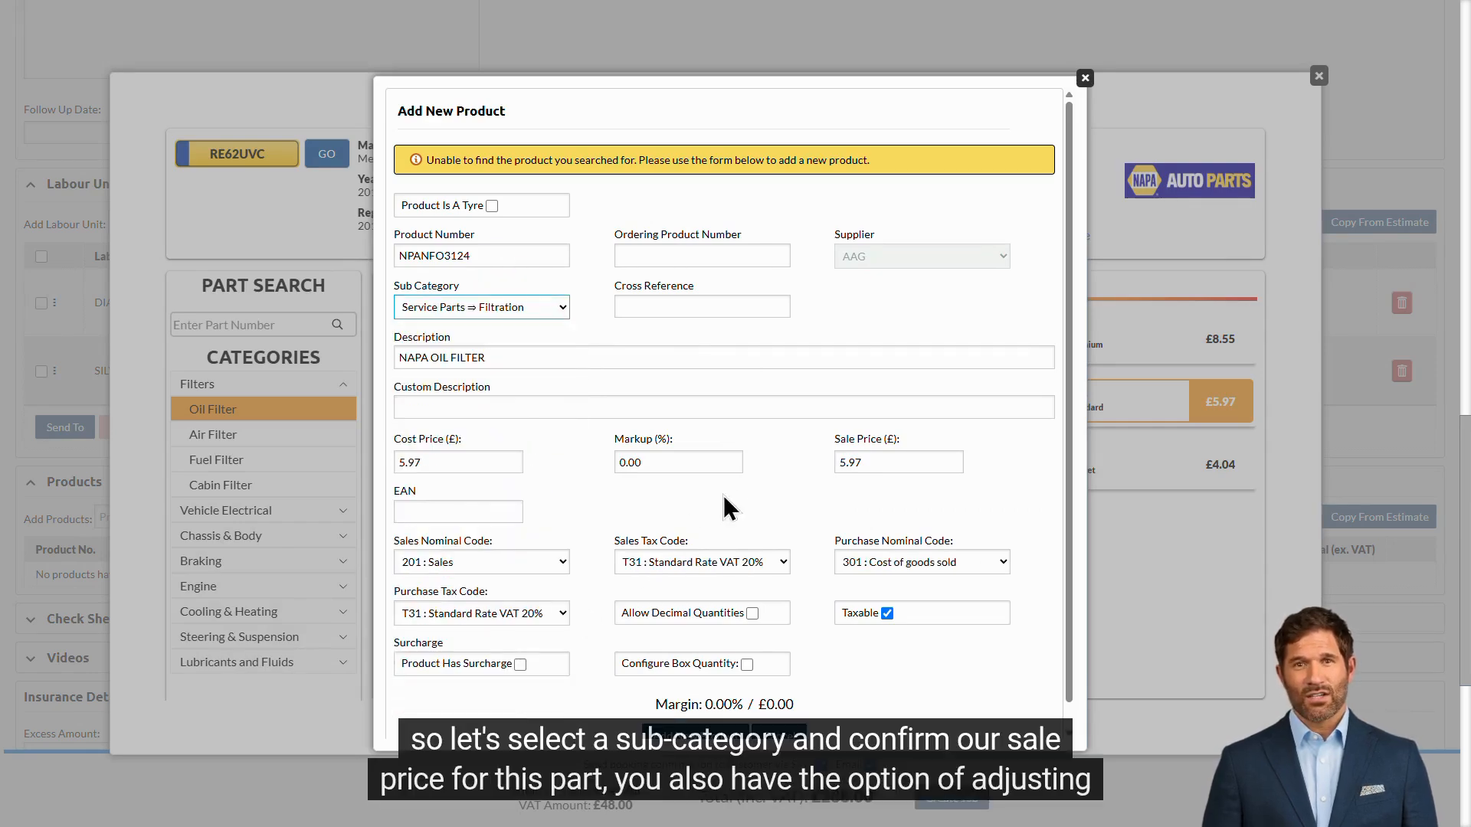
{"action": "left_click", "coordinate": [895, 461]}
{"action": "type", "text": "10"}
{"action": "left_click", "coordinate": [772, 455]}
{"action": "left_click", "coordinate": [656, 461]}
{"action": "type", "text": "70"}
{"action": "scroll", "coordinate": [950, 643], "scroll_direction": "down", "scroll_amount": 1}
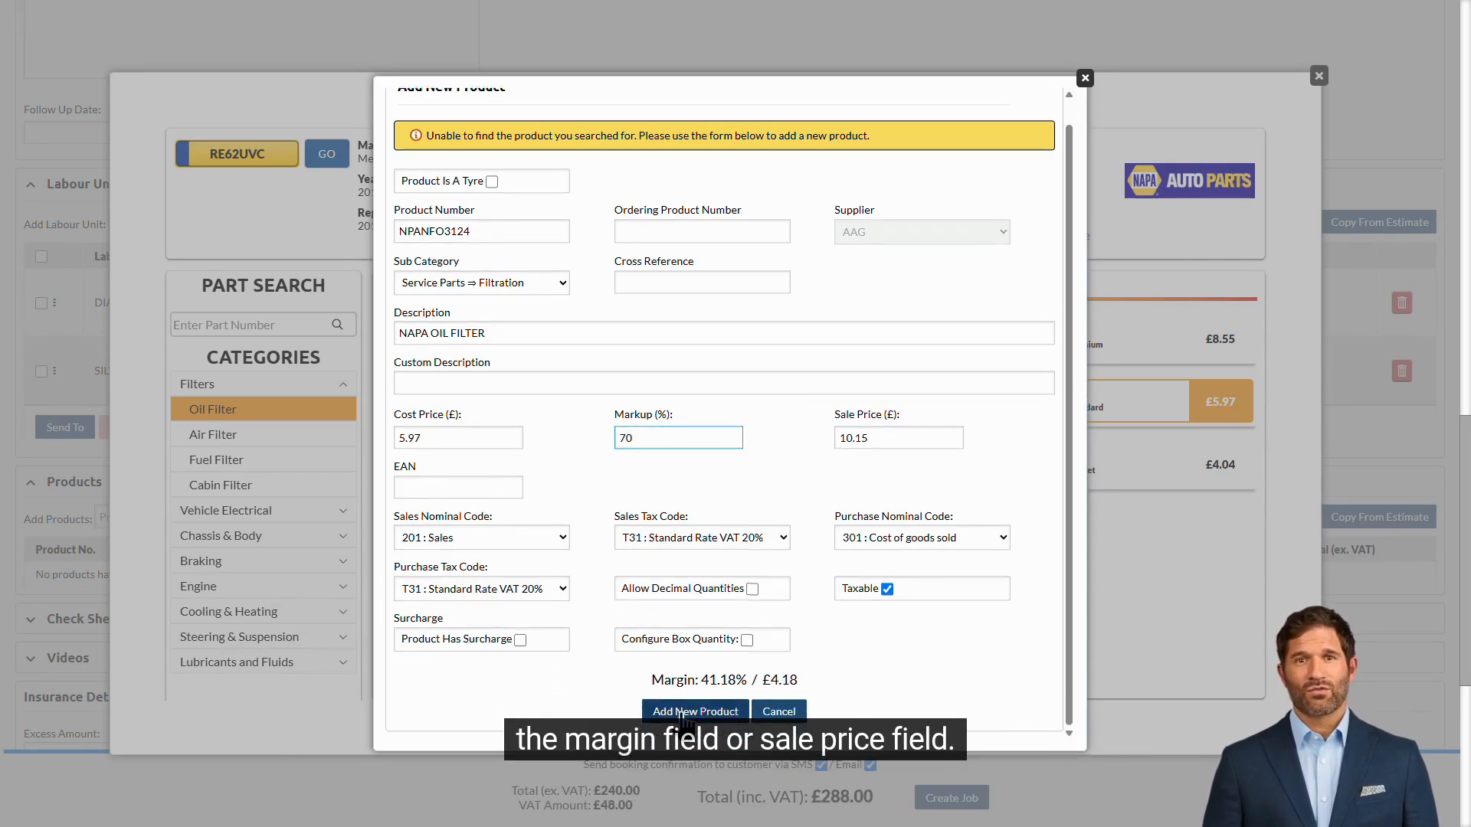
{"action": "left_click", "coordinate": [688, 712]}
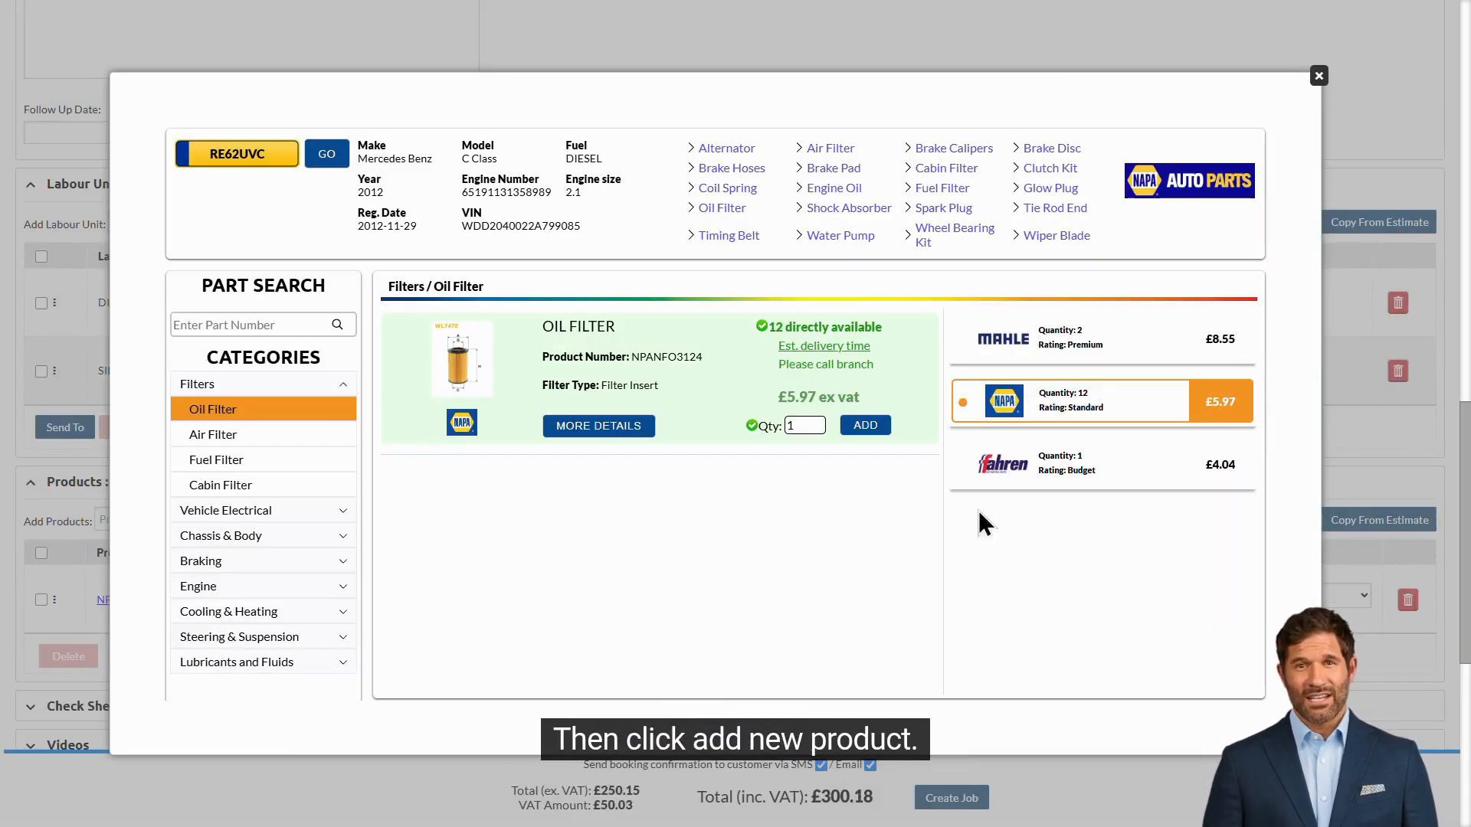
{"action": "left_click", "coordinate": [1317, 76]}
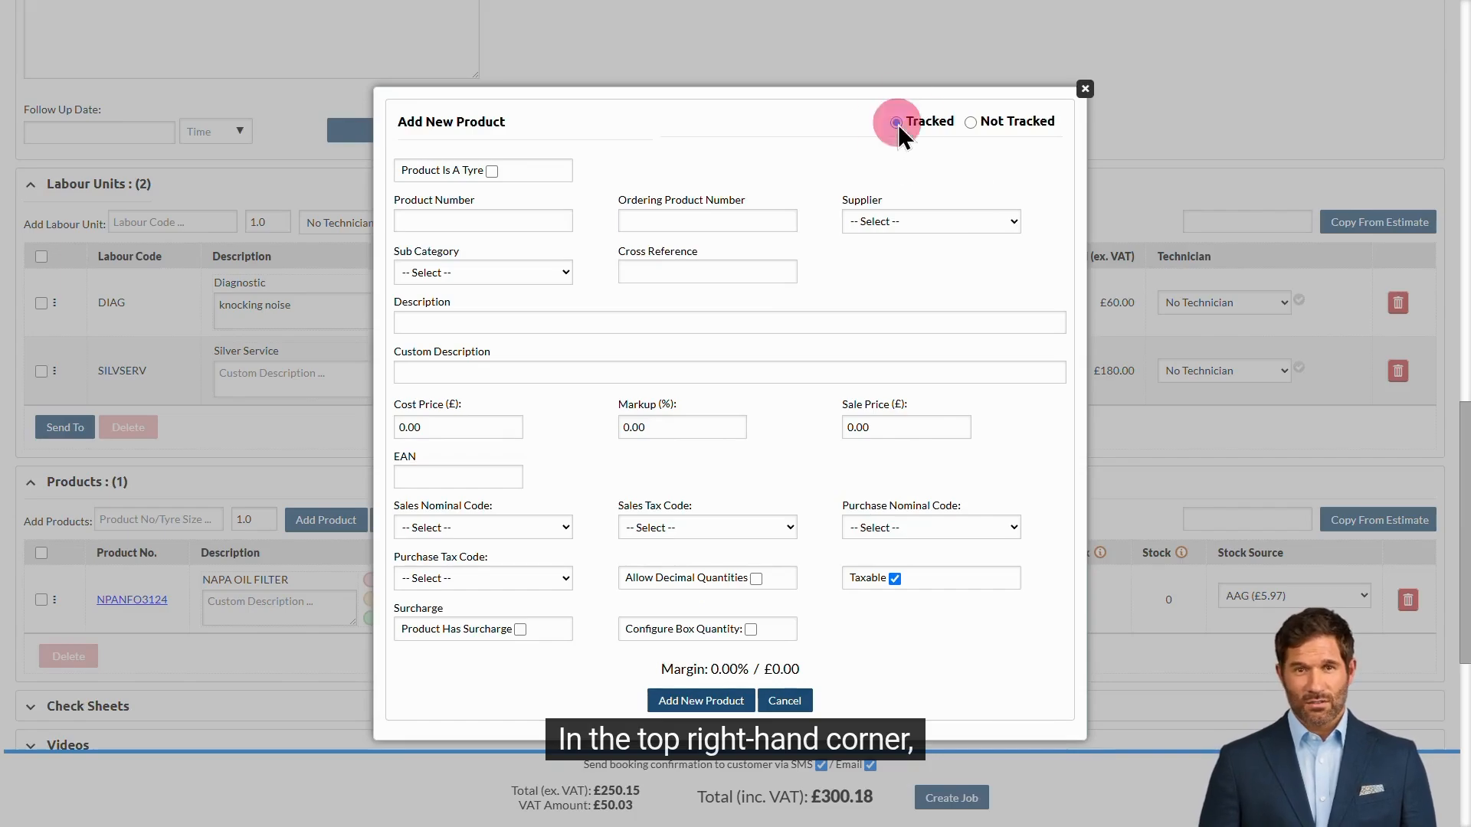
Step: Toggle the new product's stock option to Not Tracked and back to Tracked
{"action": "left_click", "coordinate": [971, 124]}
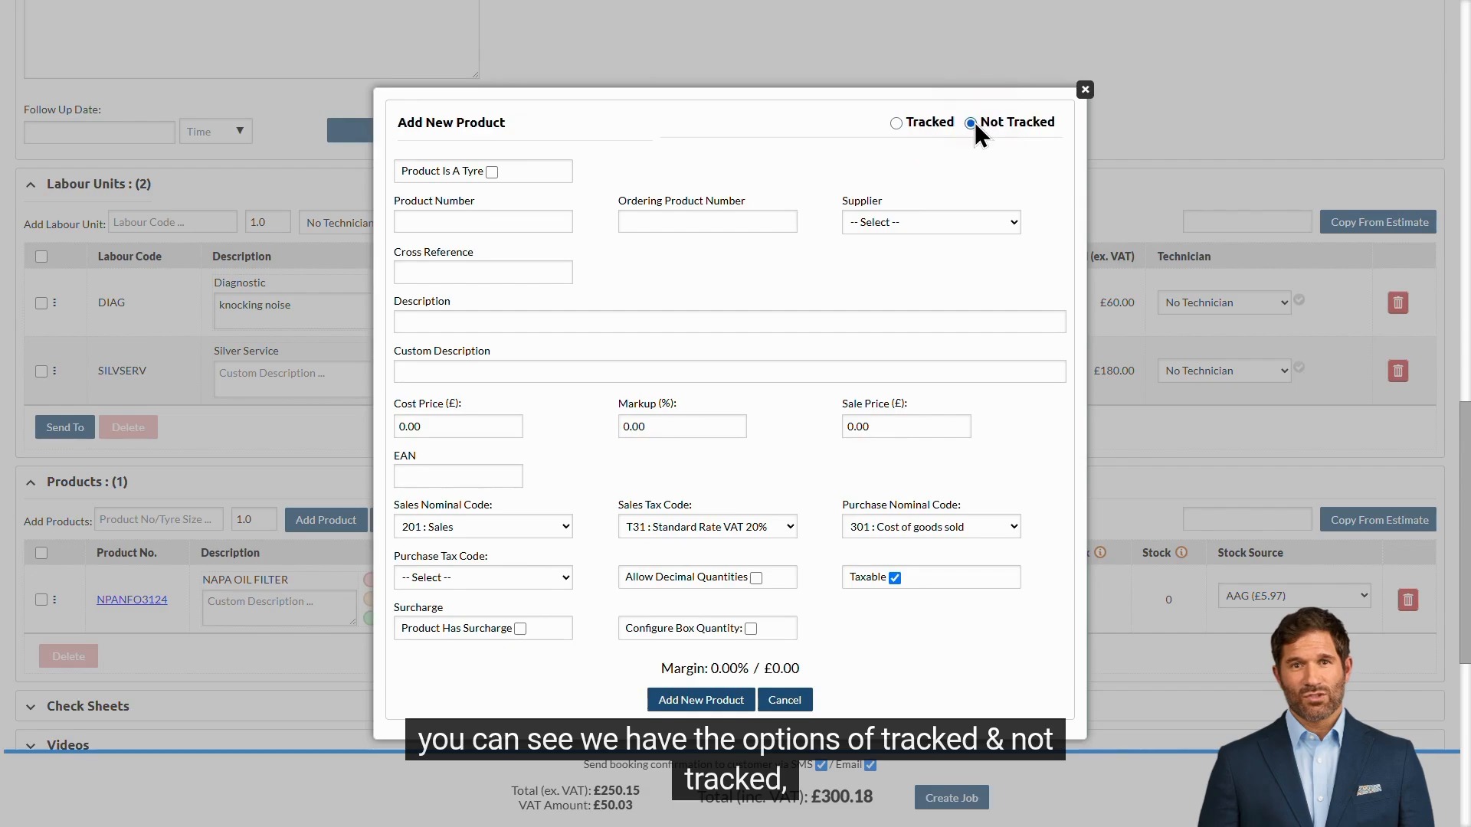
{"action": "left_click", "coordinate": [896, 123]}
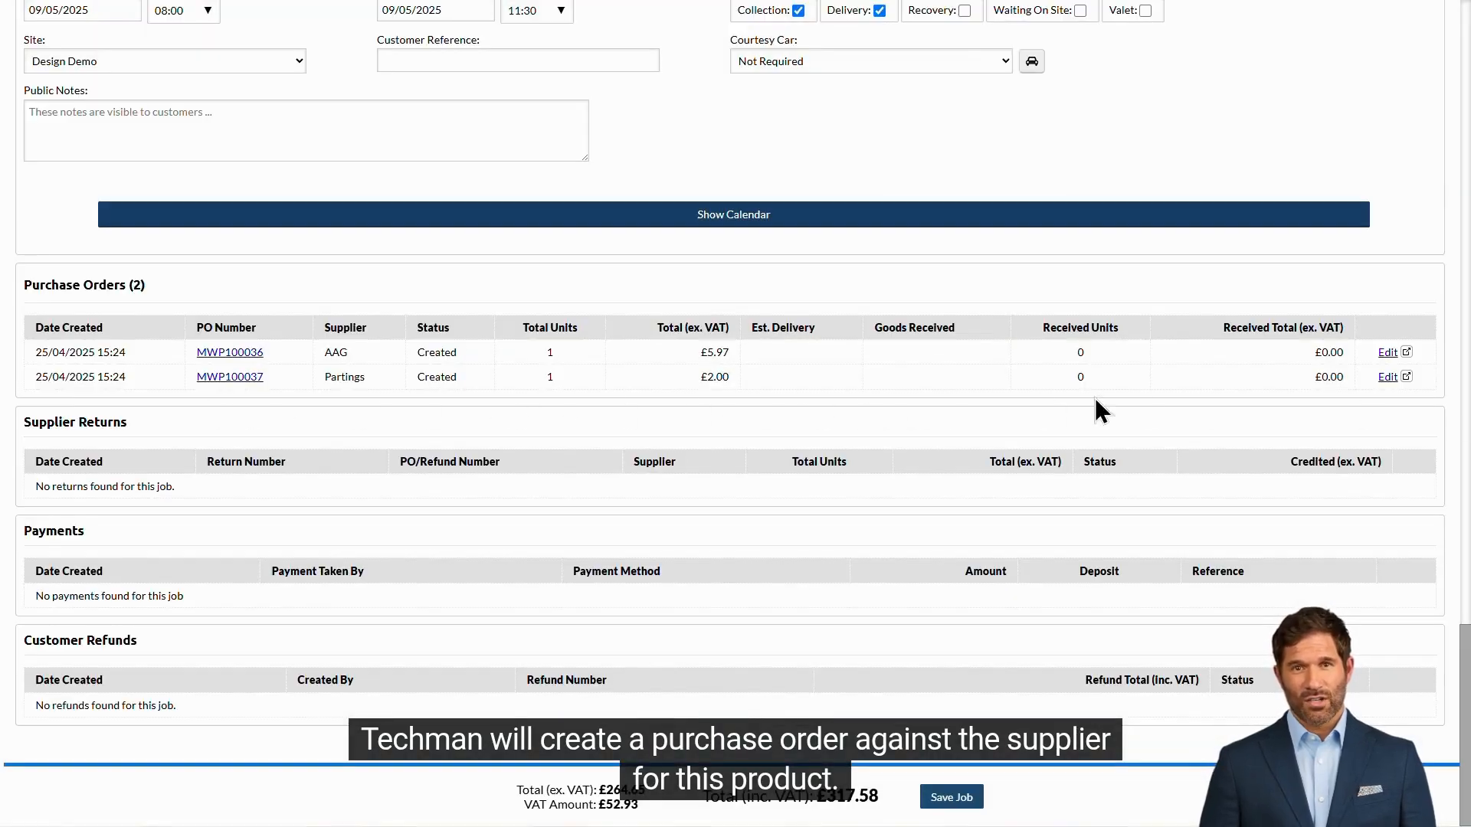
Step: Open purchase order MWP100037 for editing and mark its product as 1 Received
{"action": "left_click", "coordinate": [1388, 378]}
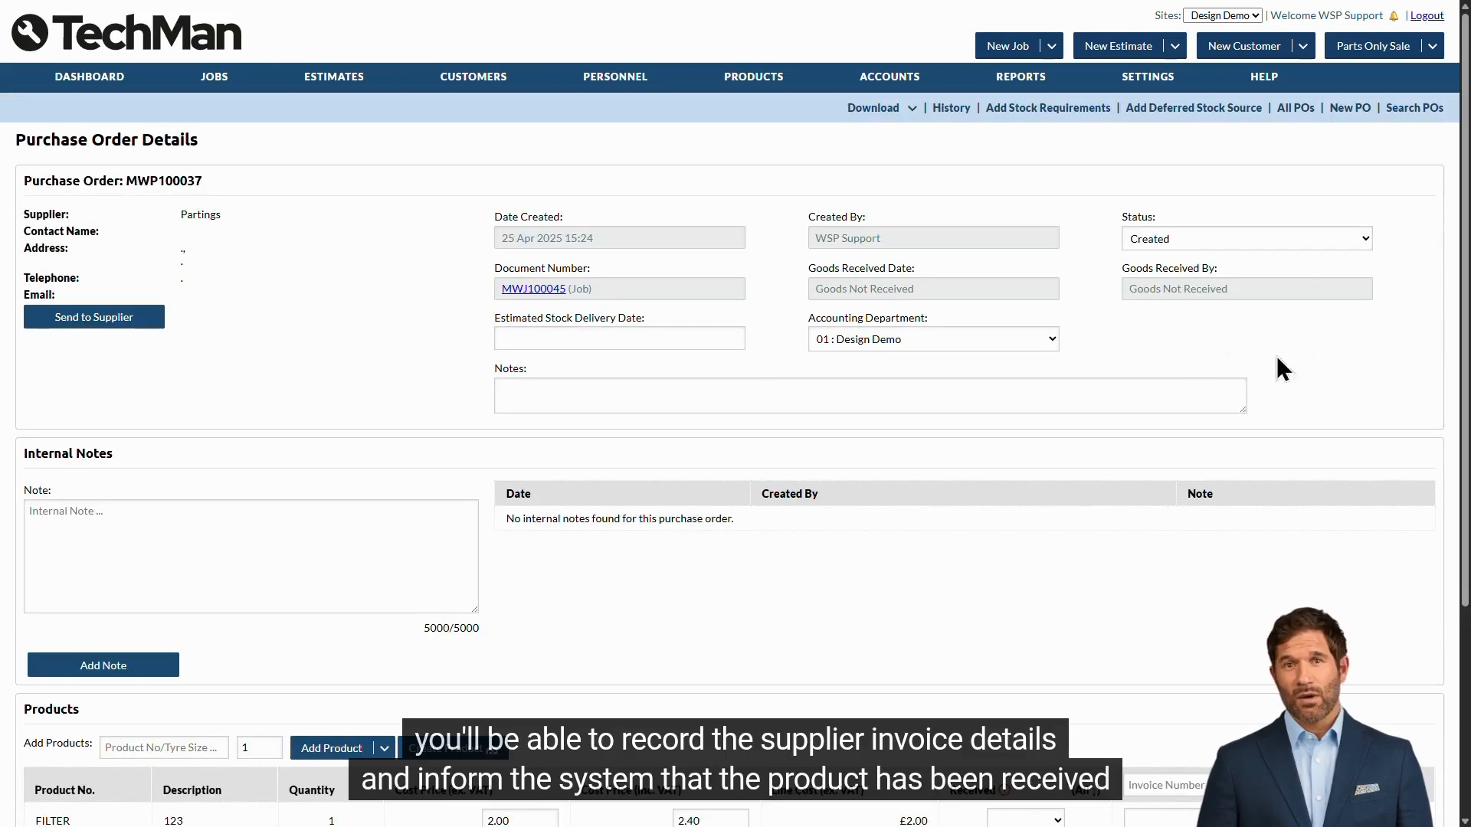
{"action": "scroll", "coordinate": [1235, 369], "scroll_direction": "down", "scroll_amount": 4}
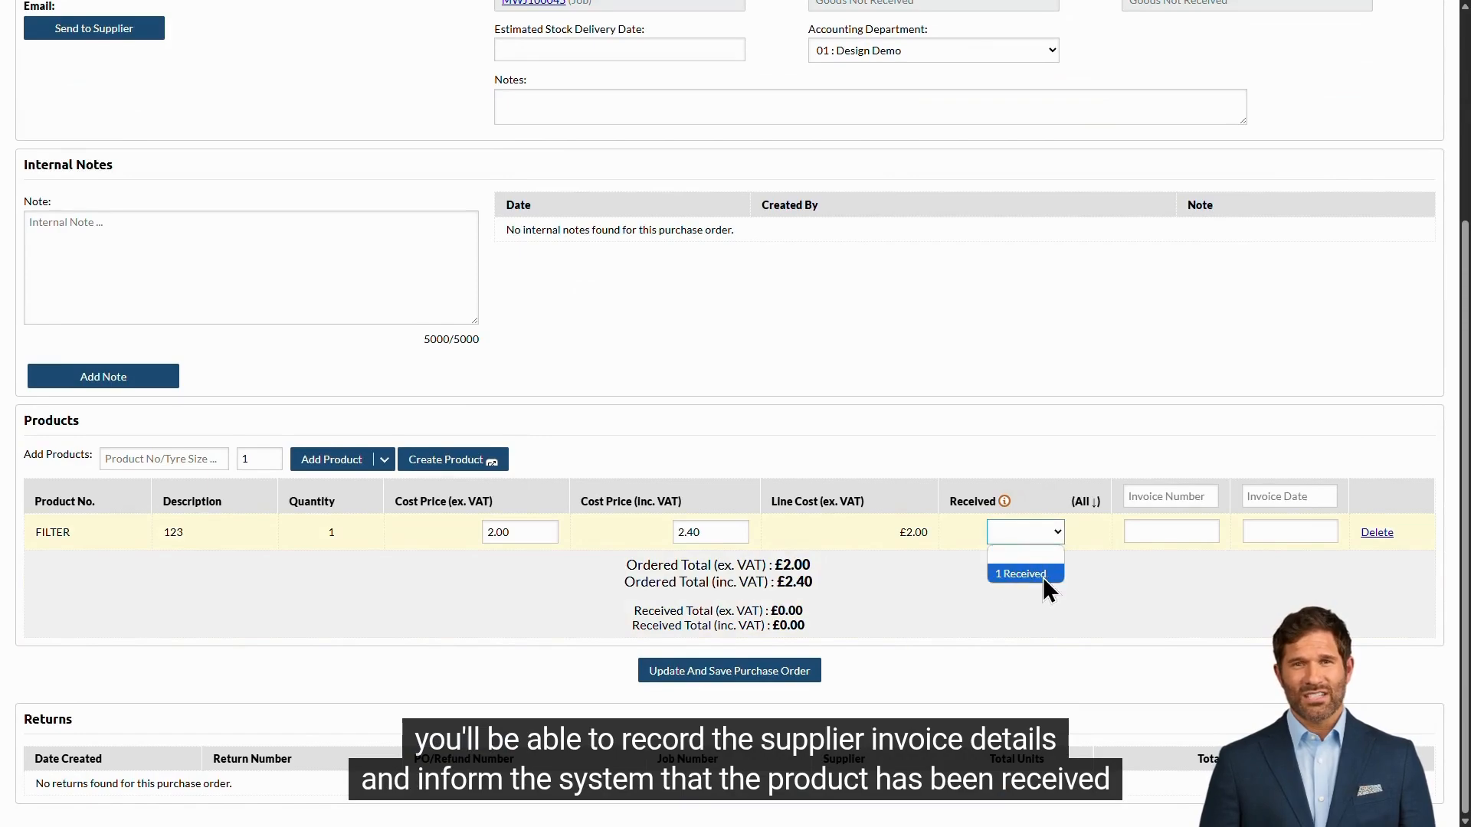
{"action": "left_click", "coordinate": [1041, 577]}
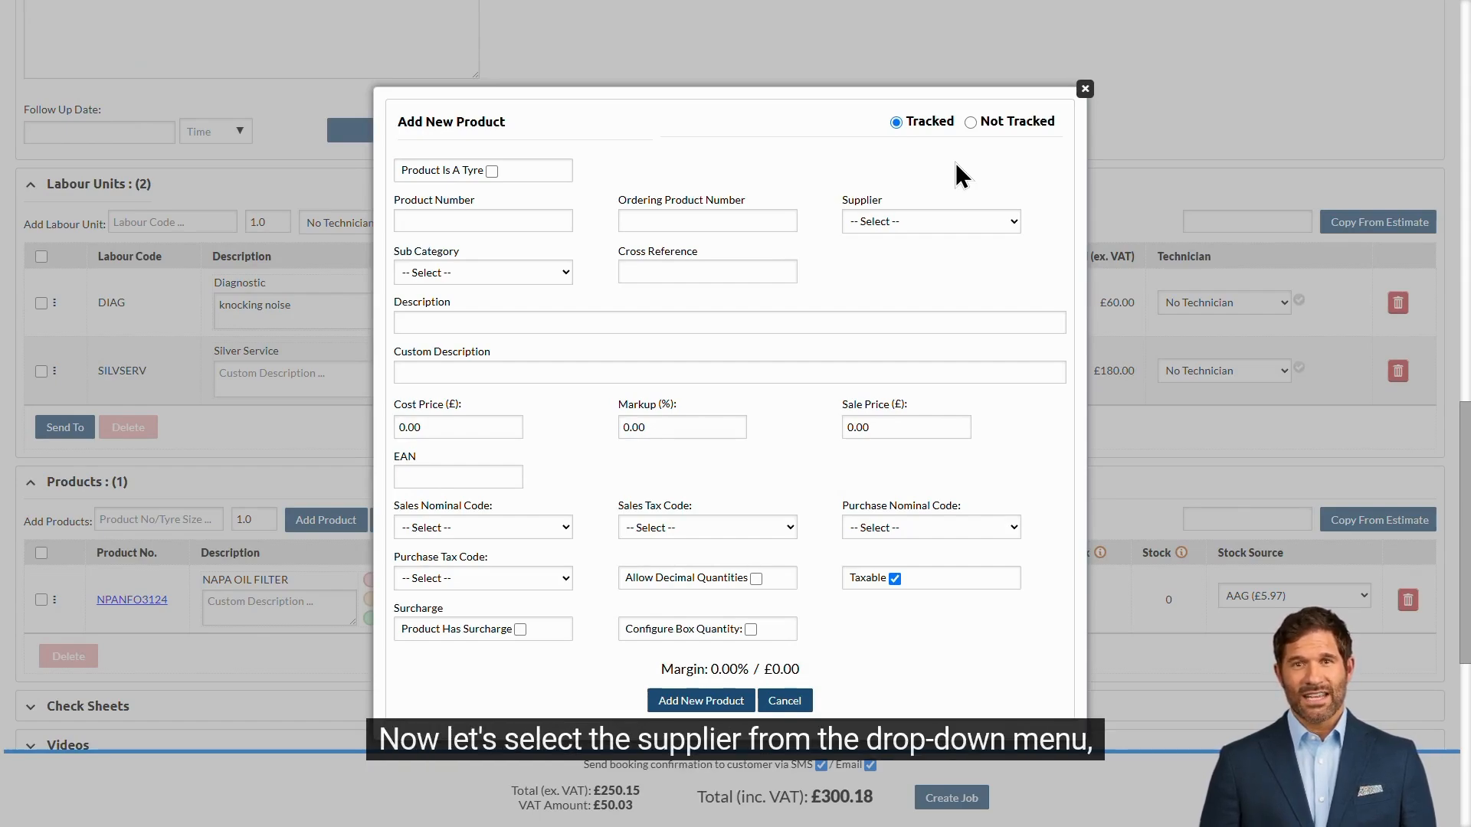
Step: Start a tracked product from supplier Partings with the product number filter
{"action": "left_click", "coordinate": [949, 223]}
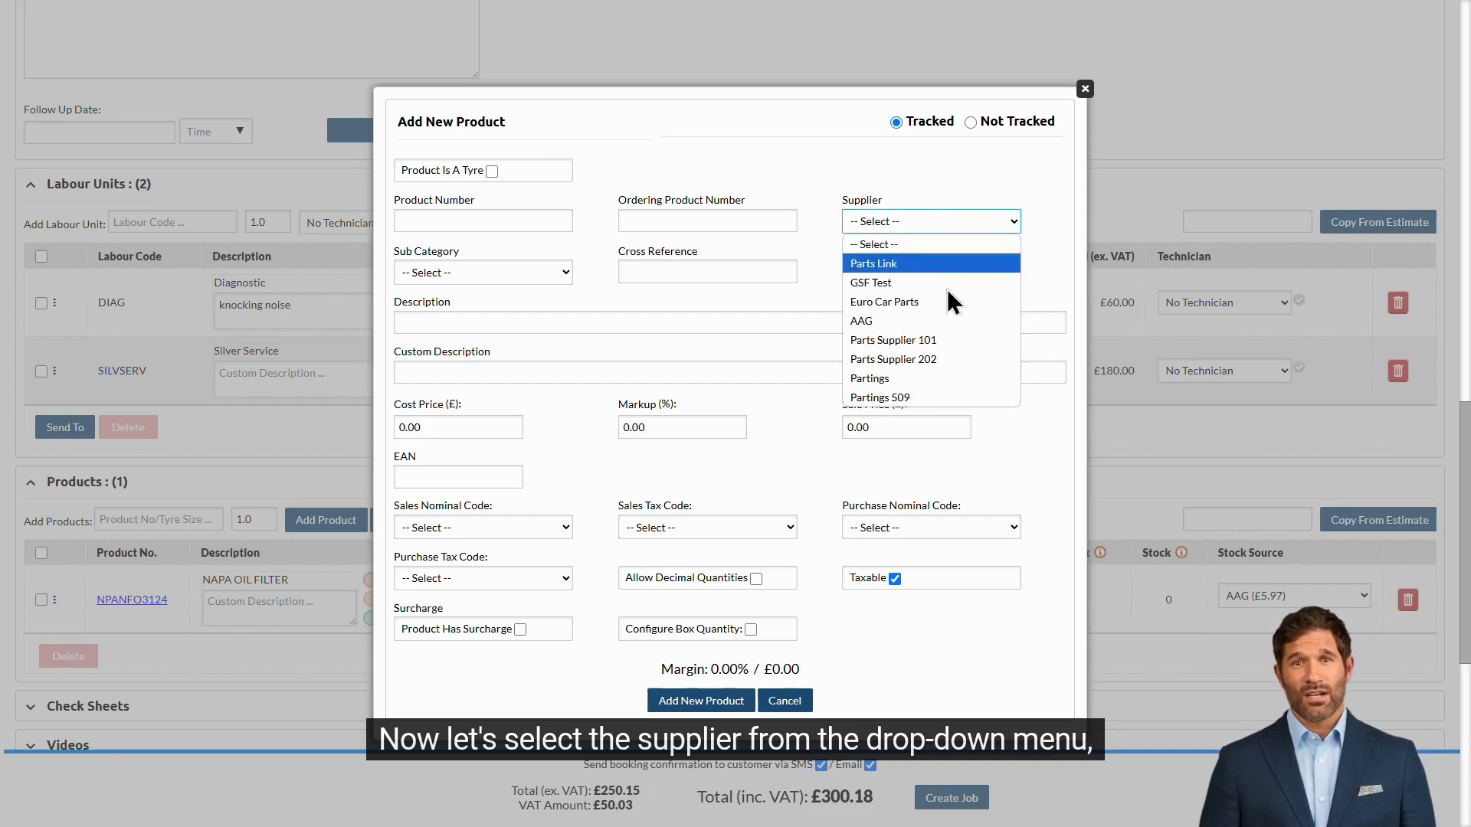
{"action": "left_click", "coordinate": [948, 380]}
{"action": "left_click", "coordinate": [503, 223]}
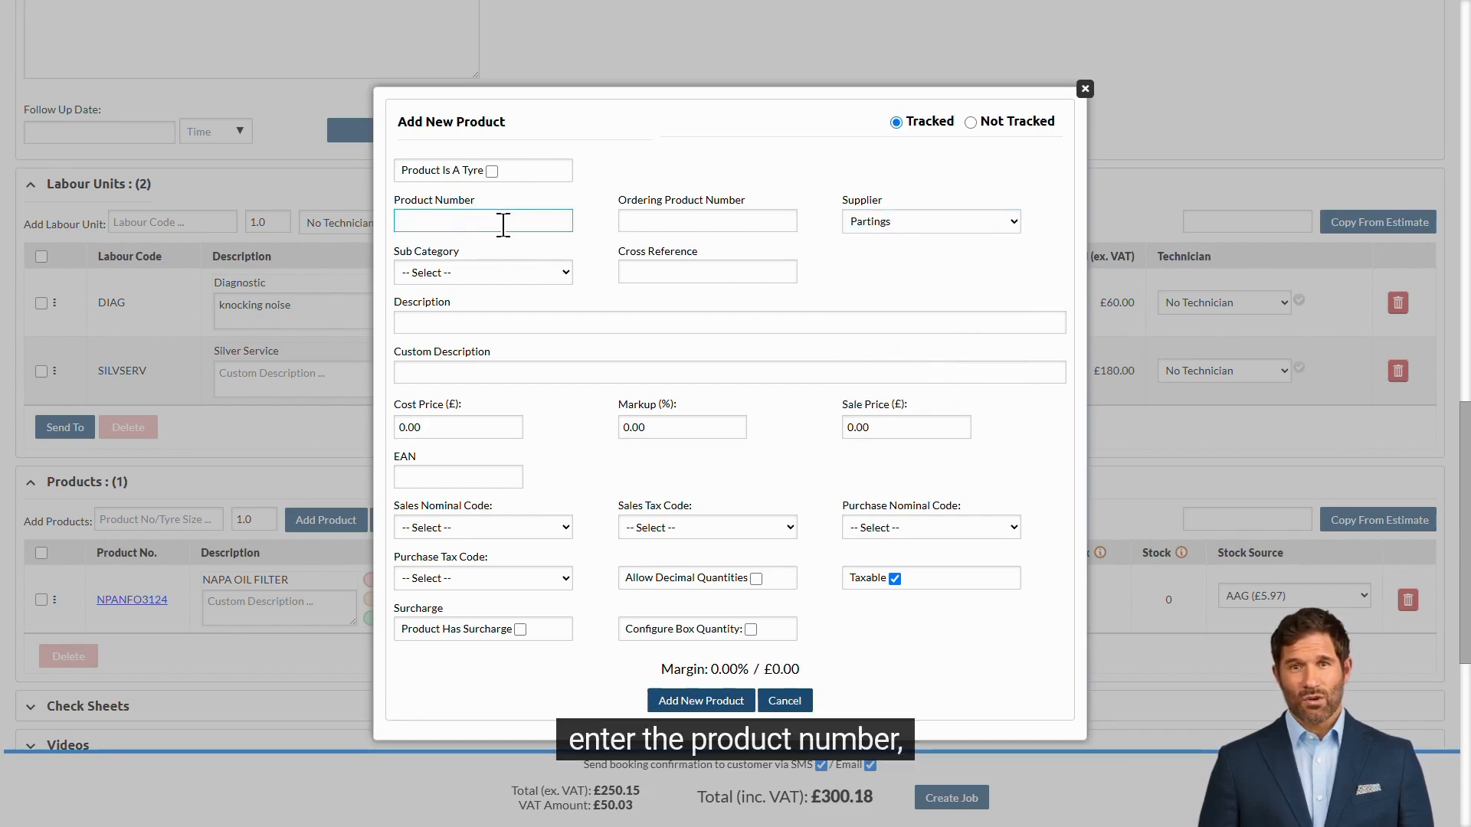
{"action": "type", "text": "filter"}
{"action": "key", "text": "Tab"}
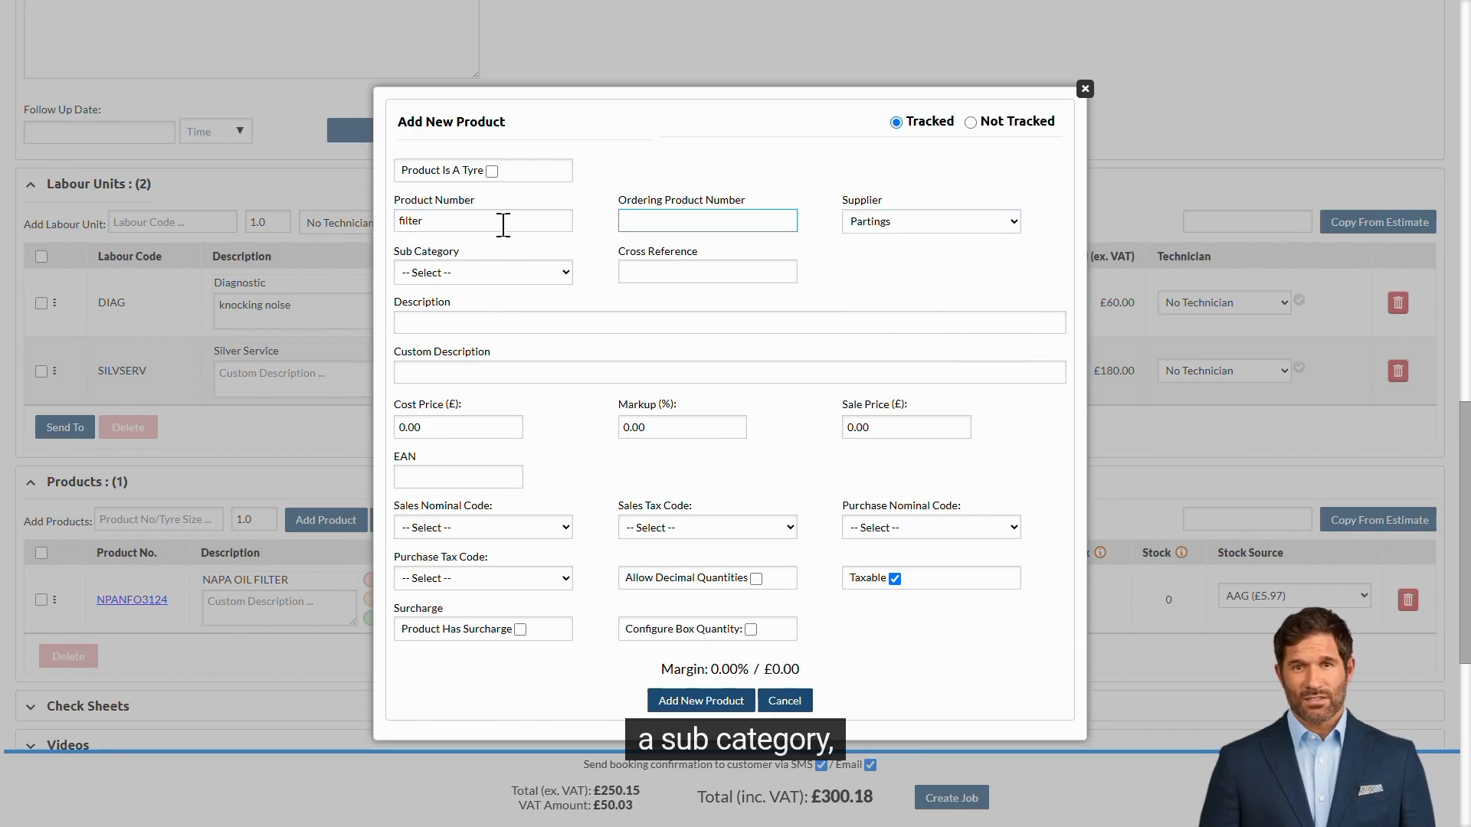
Step: Set the product's sub category to Service Parts ⇒ Filtration and its description to 123
{"action": "left_click", "coordinate": [502, 272]}
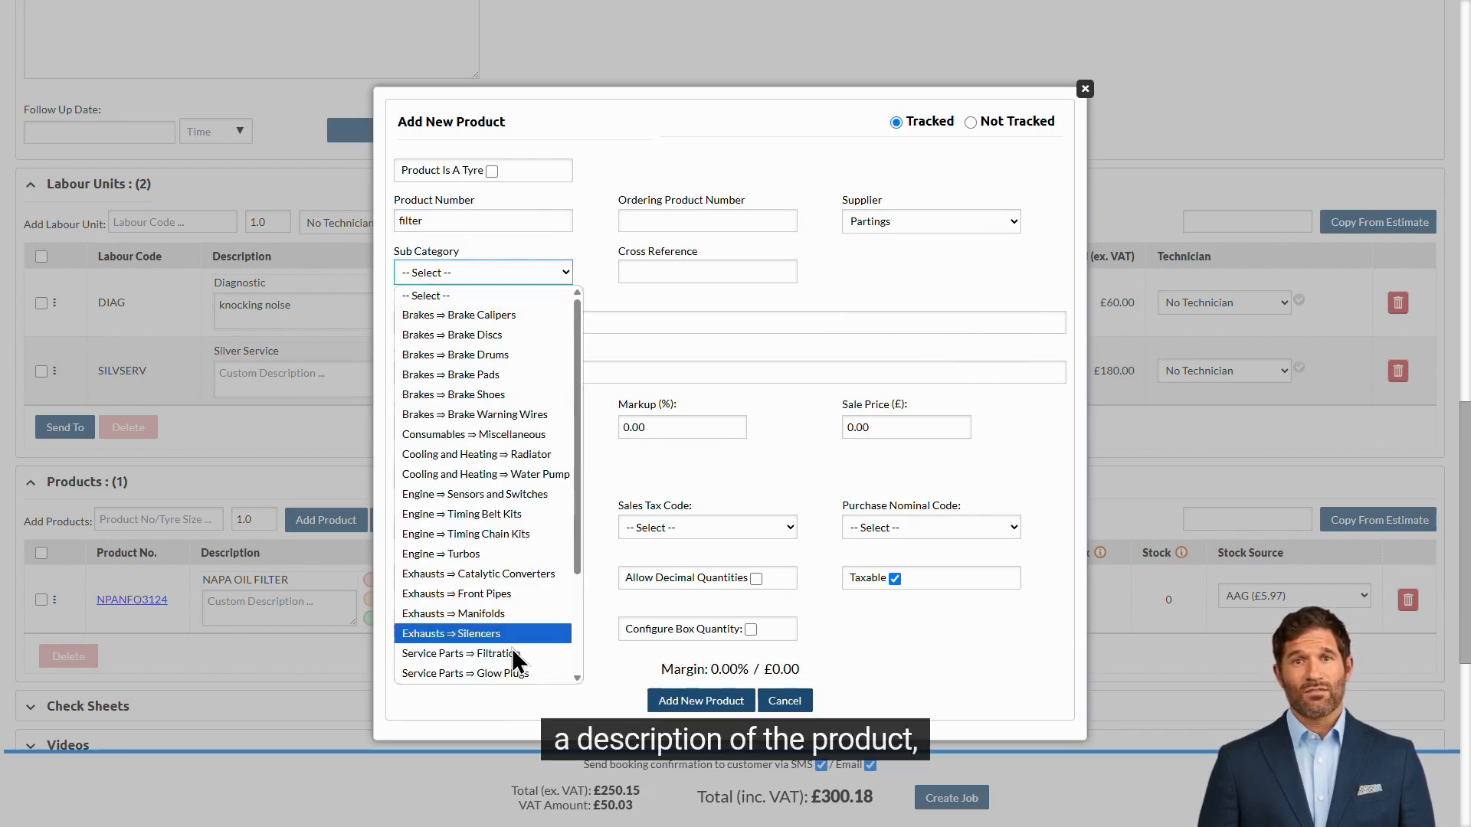
{"action": "left_click", "coordinate": [510, 747]}
{"action": "left_click", "coordinate": [527, 322]}
{"action": "type", "text": "123"}
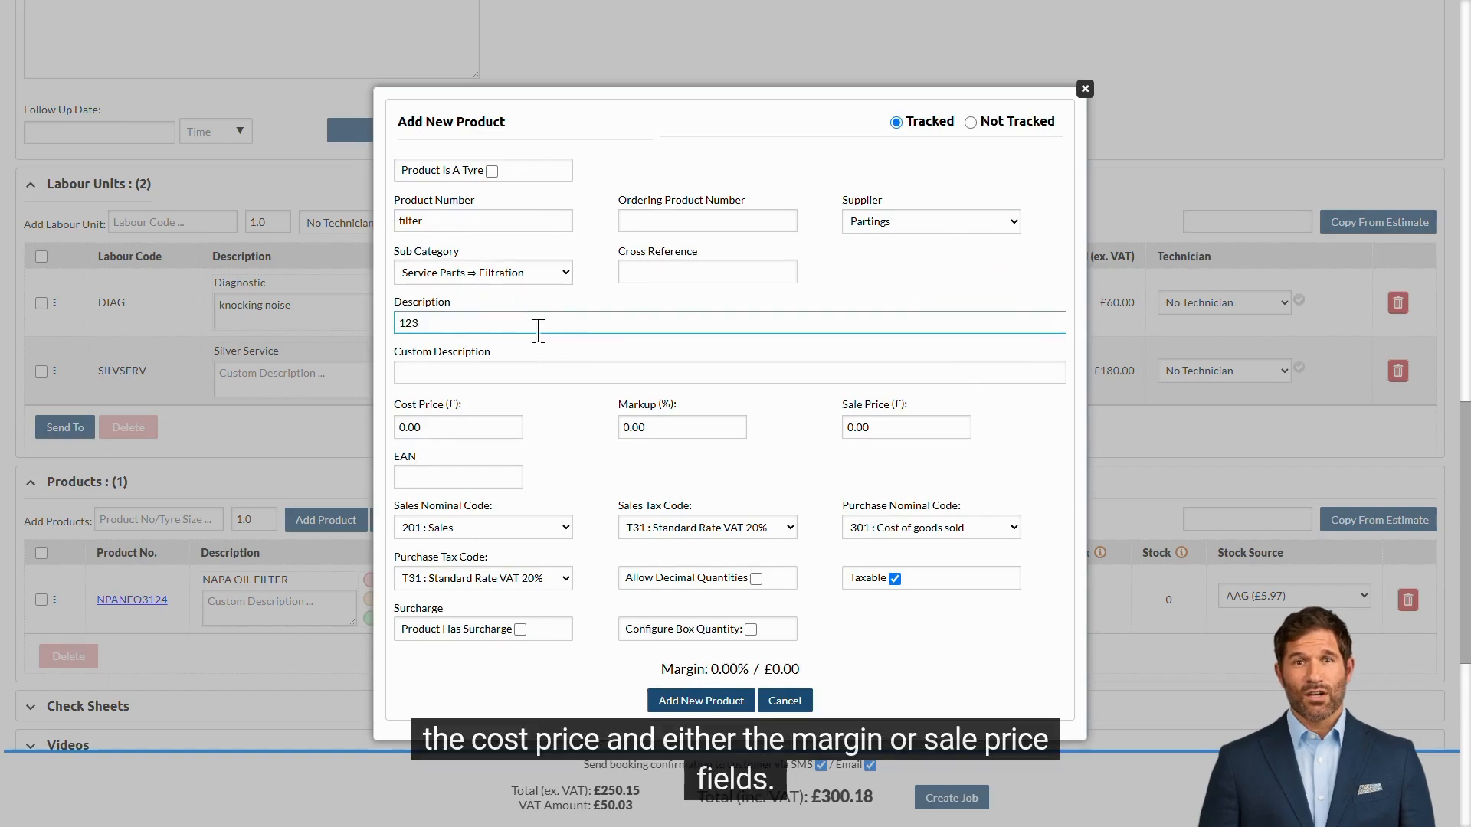
Step: Enter a cost price of 2 and a sale price of 10, then add the new product
{"action": "left_click", "coordinate": [513, 428]}
{"action": "left_click", "coordinate": [886, 433]}
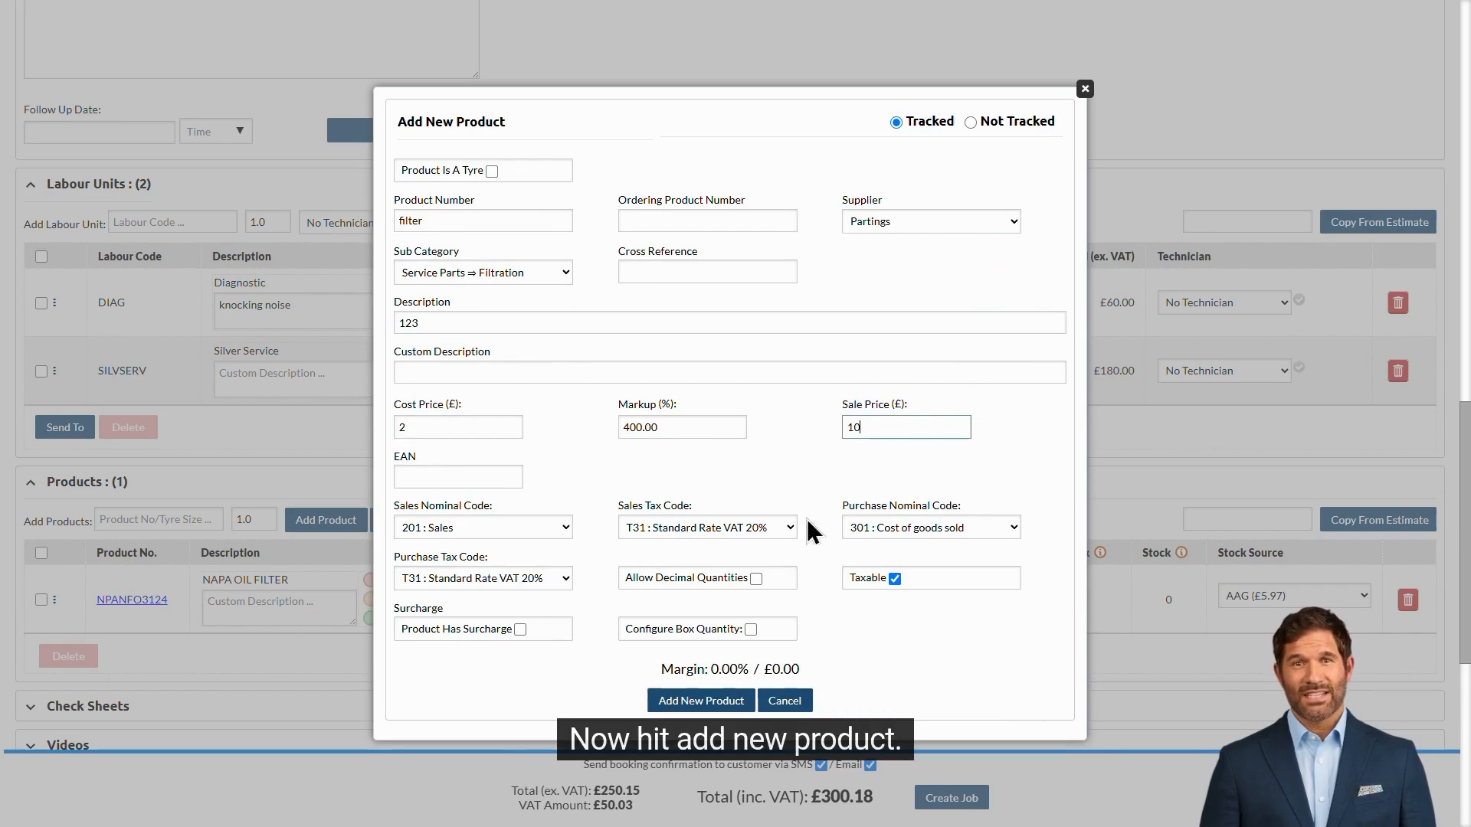
{"action": "left_click", "coordinate": [747, 697]}
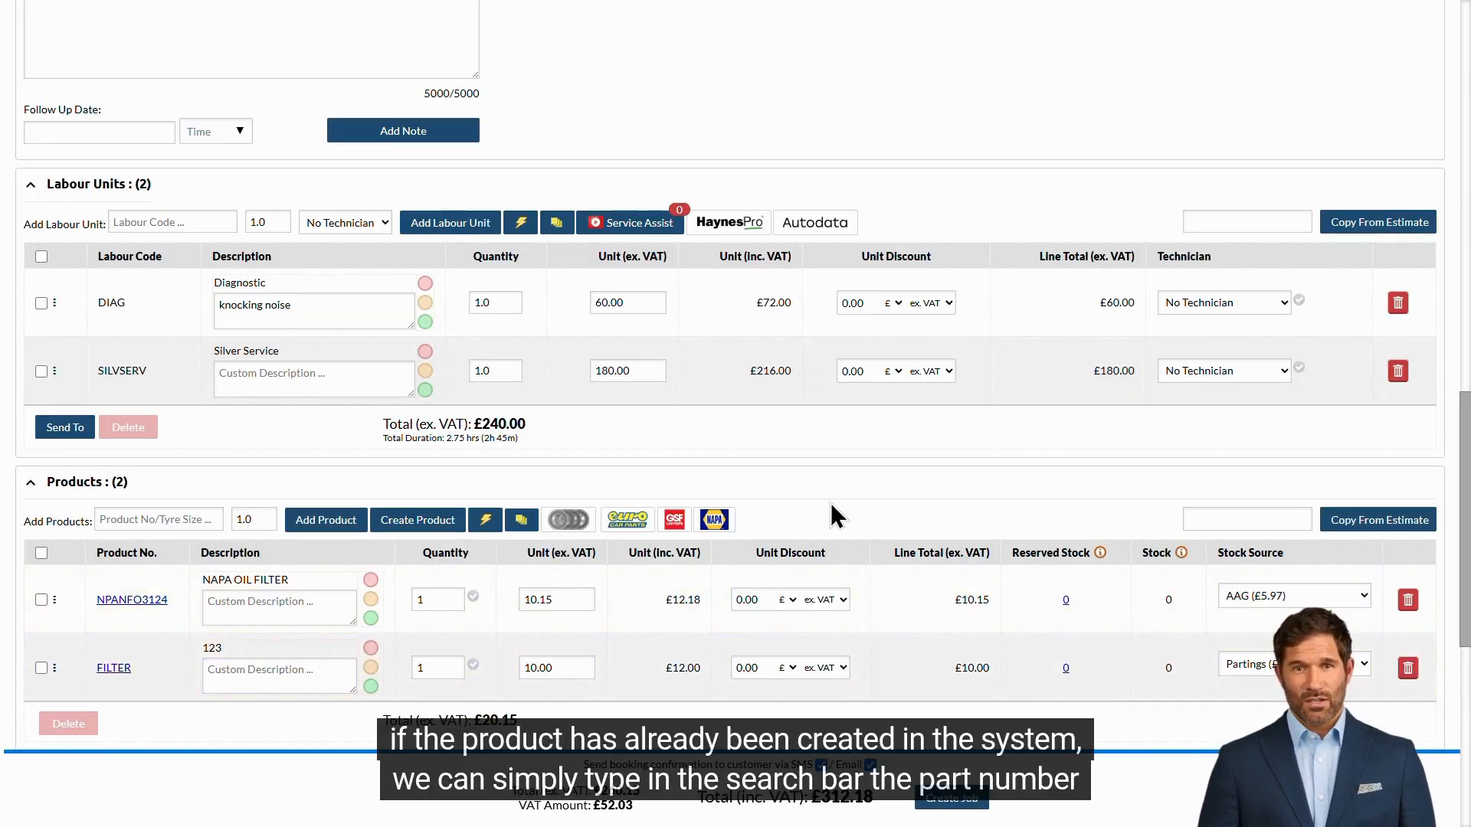
Step: Search the products for MUSHPATCH and add the Mushroom Puncture Patch to the job
{"action": "left_click", "coordinate": [176, 519]}
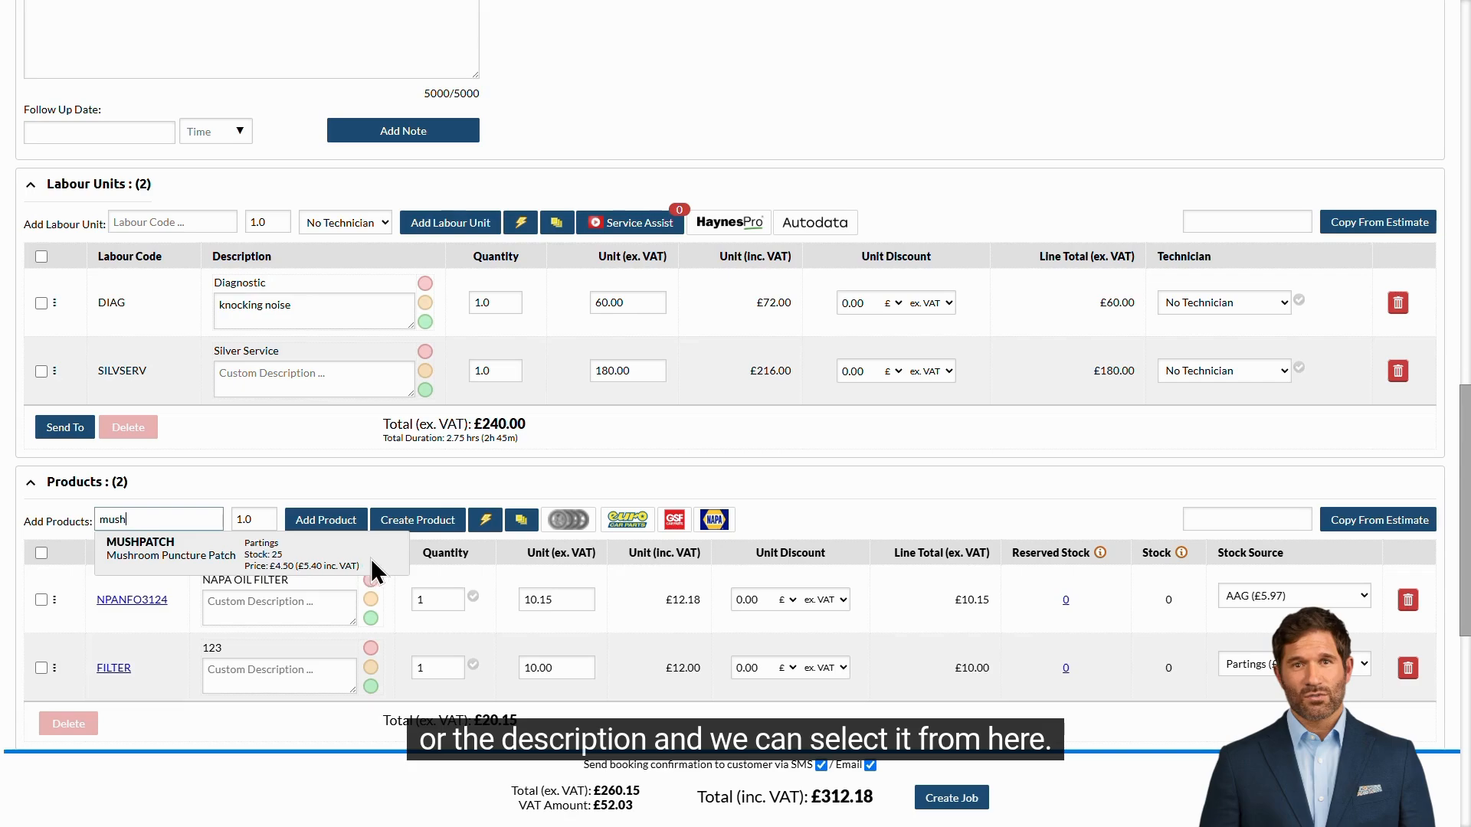
{"action": "left_click", "coordinate": [375, 558]}
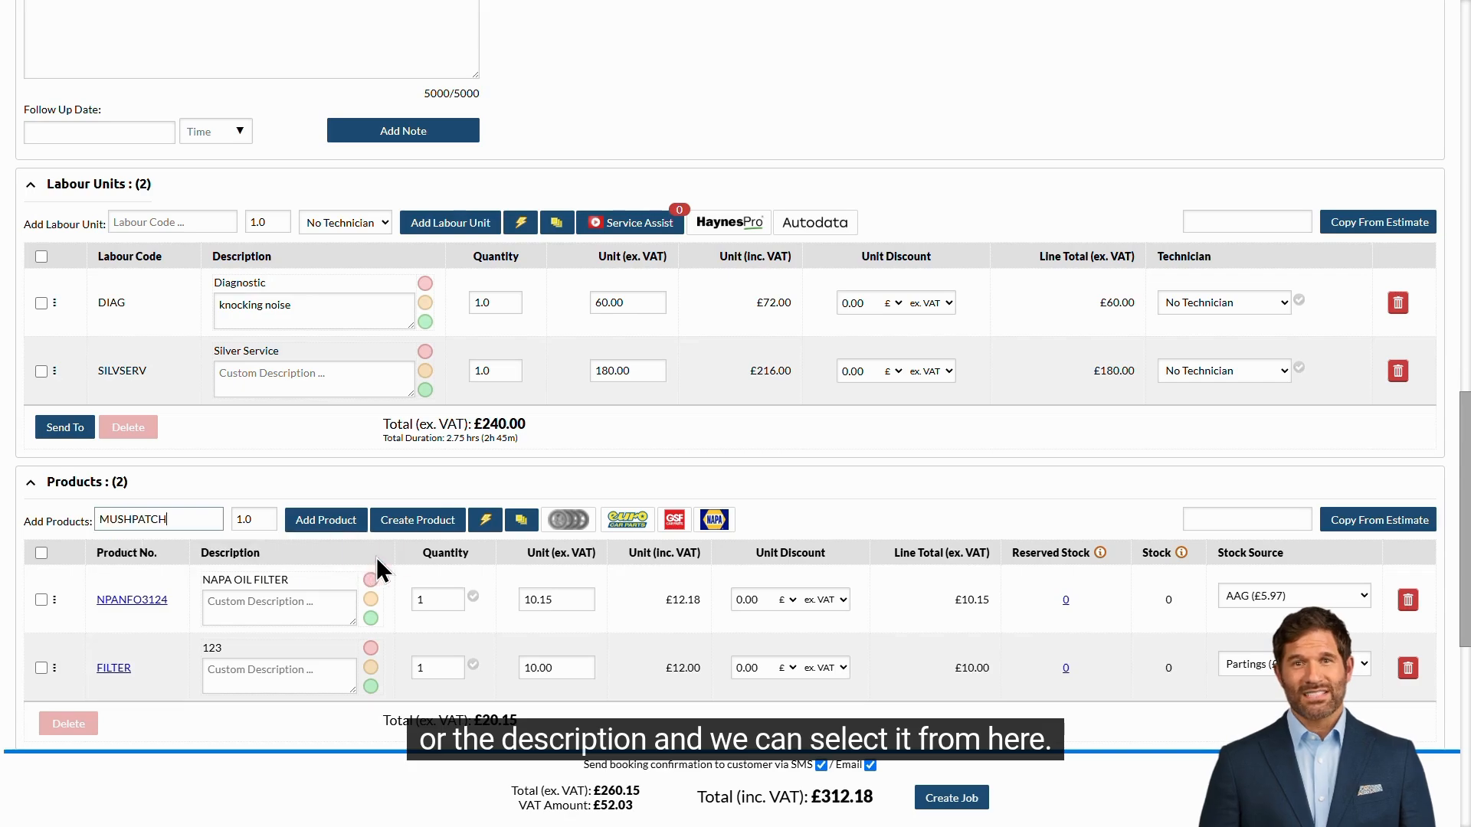
{"action": "left_click", "coordinate": [326, 527]}
Step: Set the job deadline time to 11:30 and tick Collection and Delivery in the job details
{"action": "scroll", "coordinate": [803, 524], "scroll_direction": "down", "scroll_amount": 2}
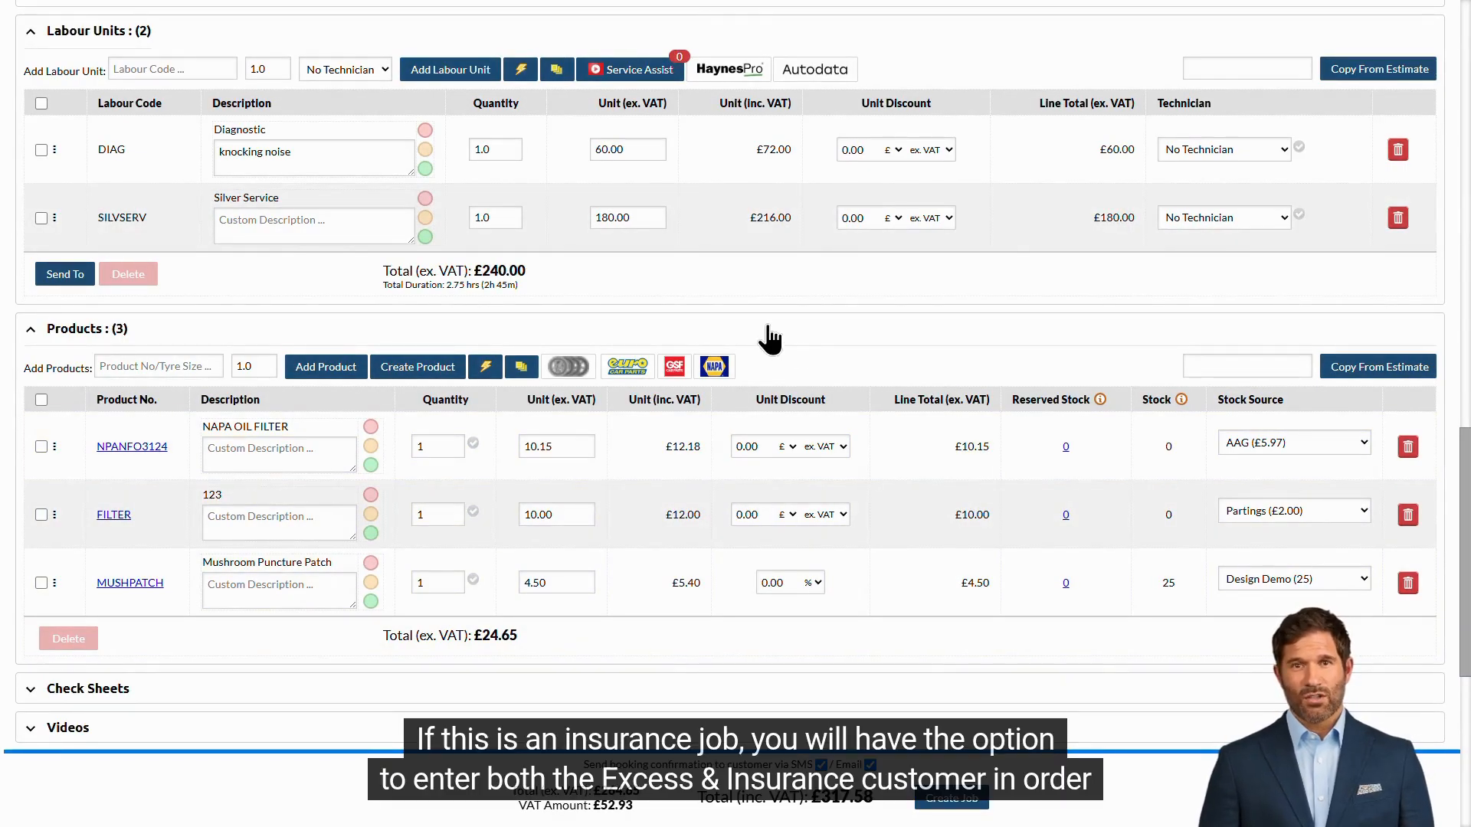
{"action": "scroll", "coordinate": [769, 337], "scroll_direction": "down", "scroll_amount": 6}
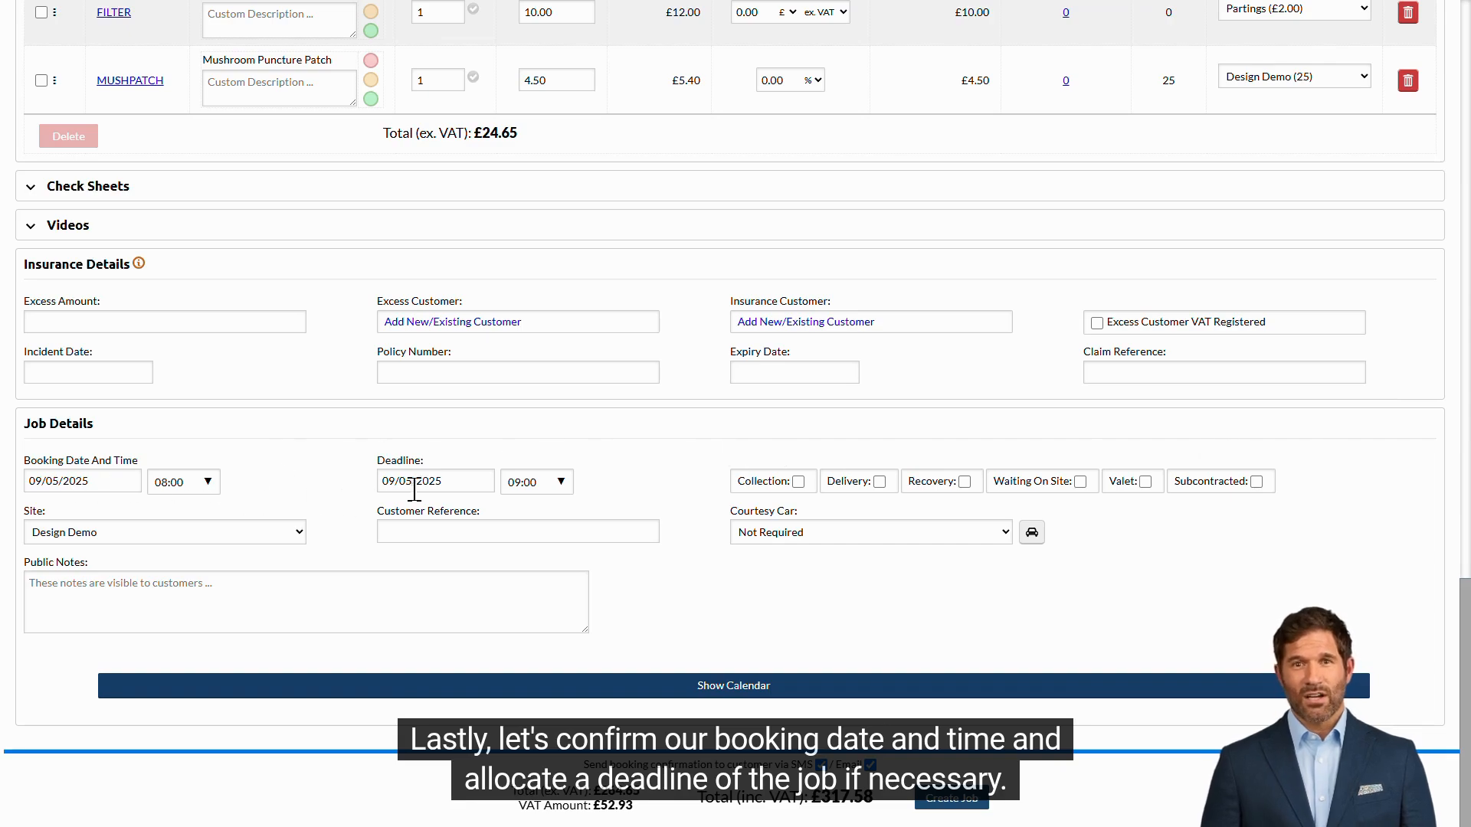
{"action": "left_click", "coordinate": [561, 483]}
{"action": "left_click", "coordinate": [530, 629]}
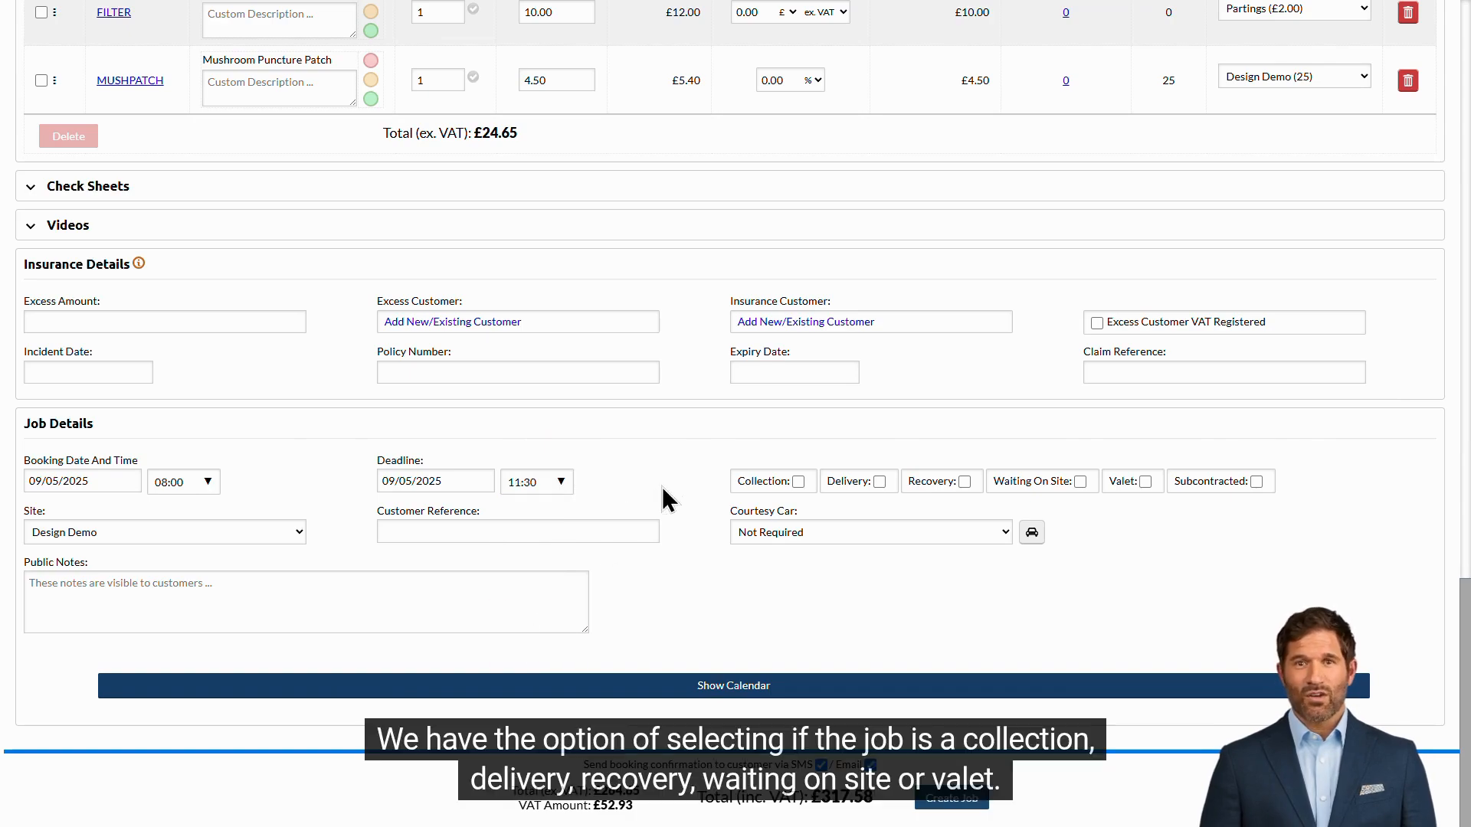
{"action": "left_click", "coordinate": [963, 482]}
{"action": "left_click", "coordinate": [963, 482]}
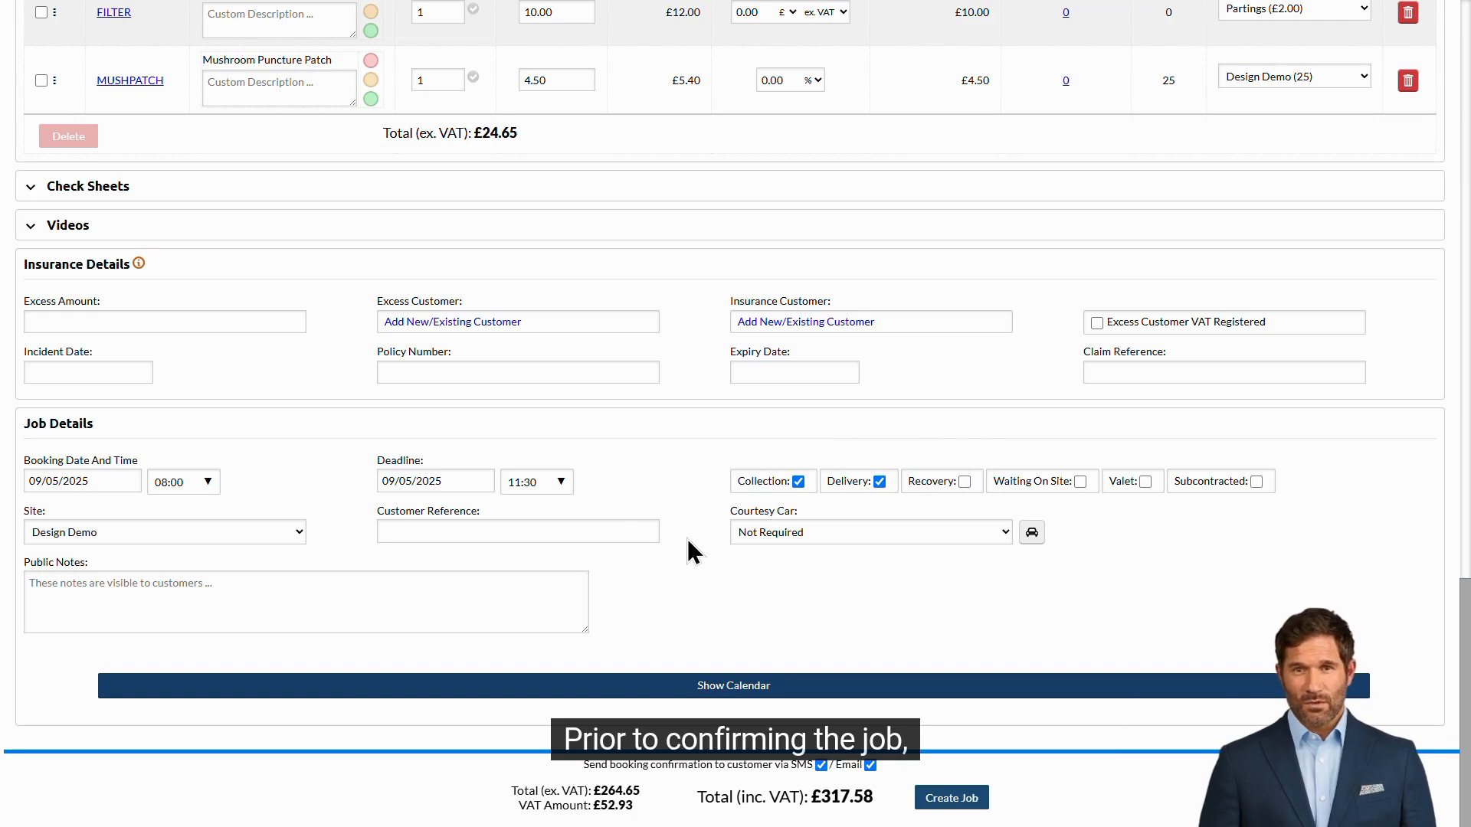
Step: Check the job's labour slots on the calendar, hide it, and create the job
{"action": "left_click", "coordinate": [735, 686]}
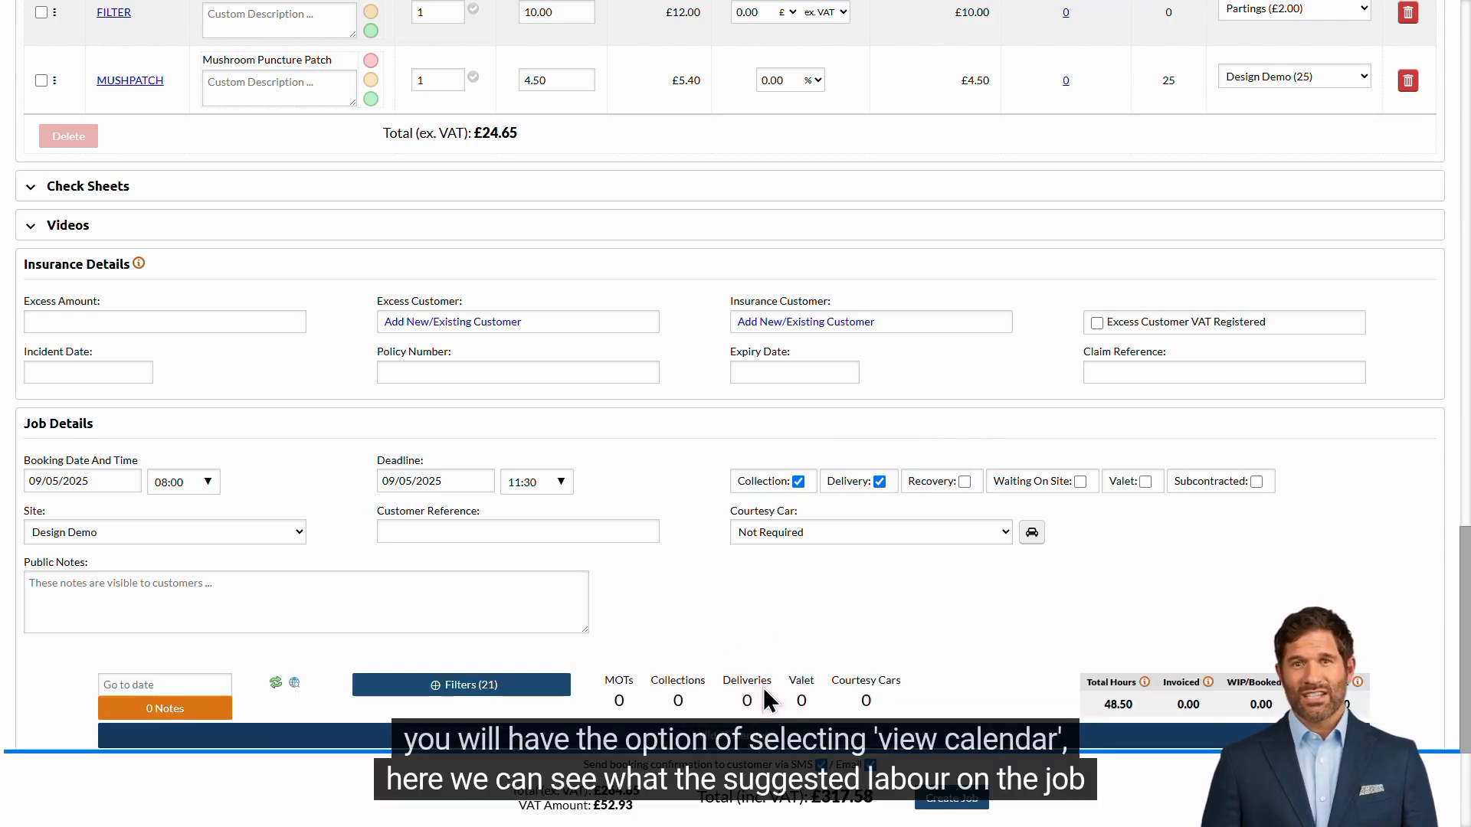
{"action": "left_click_drag", "start_coordinate": [1459, 470], "coordinate": [1435, 598]}
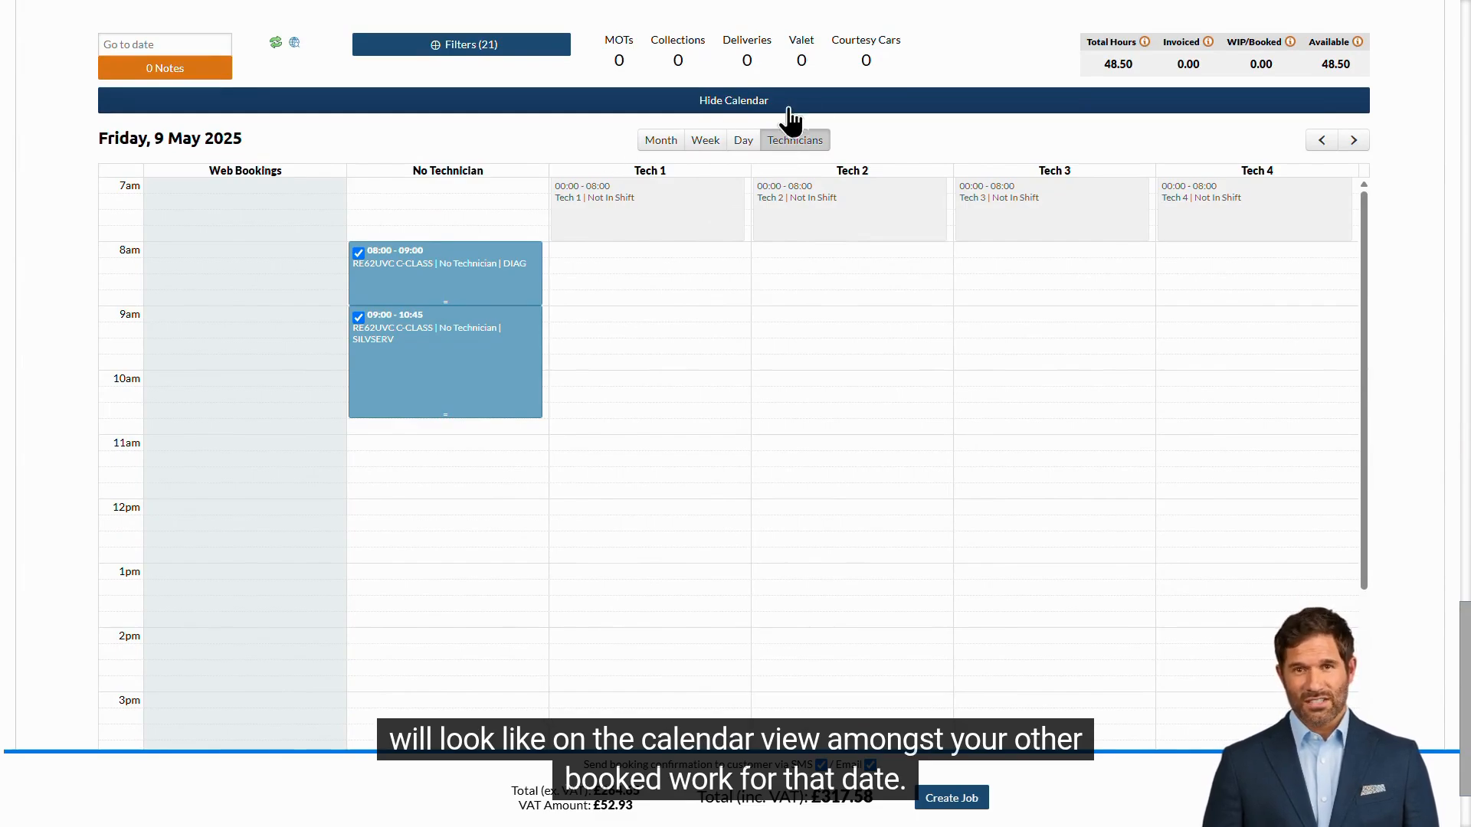
{"action": "left_click", "coordinate": [848, 104]}
{"action": "left_click", "coordinate": [962, 799]}
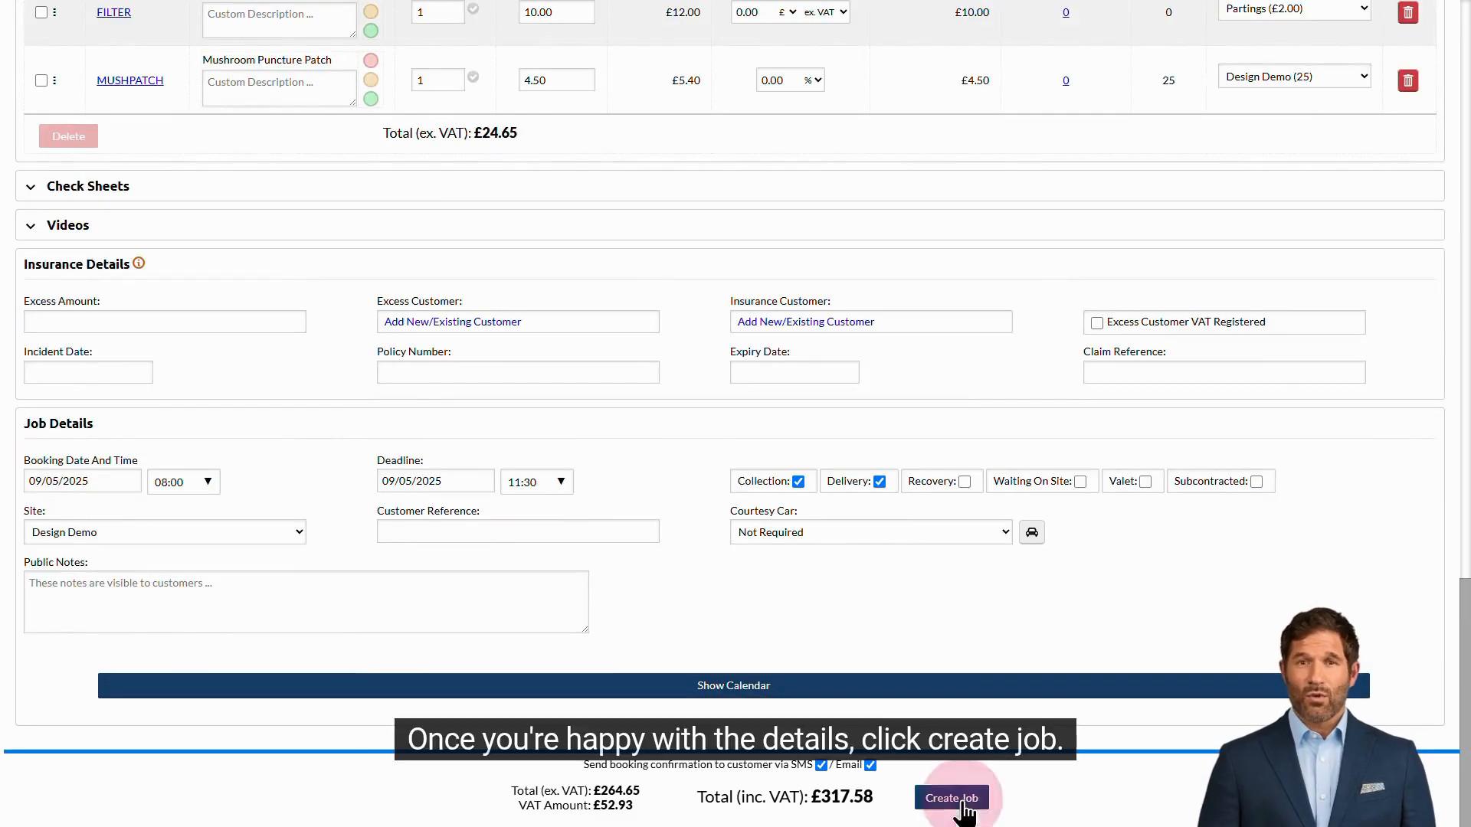